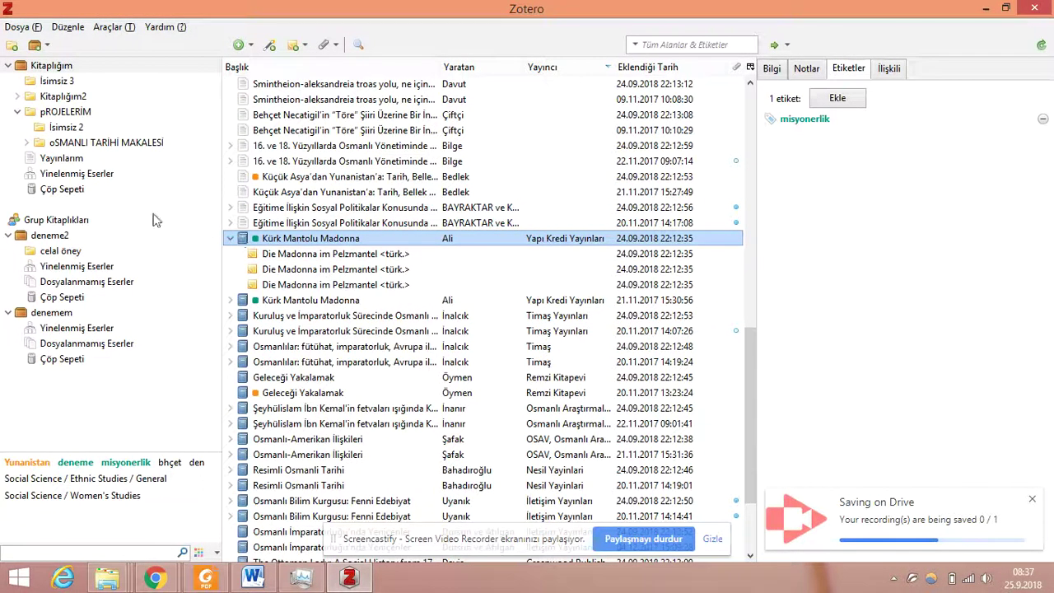
Move the Behçet Necatigil "Töre" poem article added on 24.09.2018 to the library's trash.
click(410, 116)
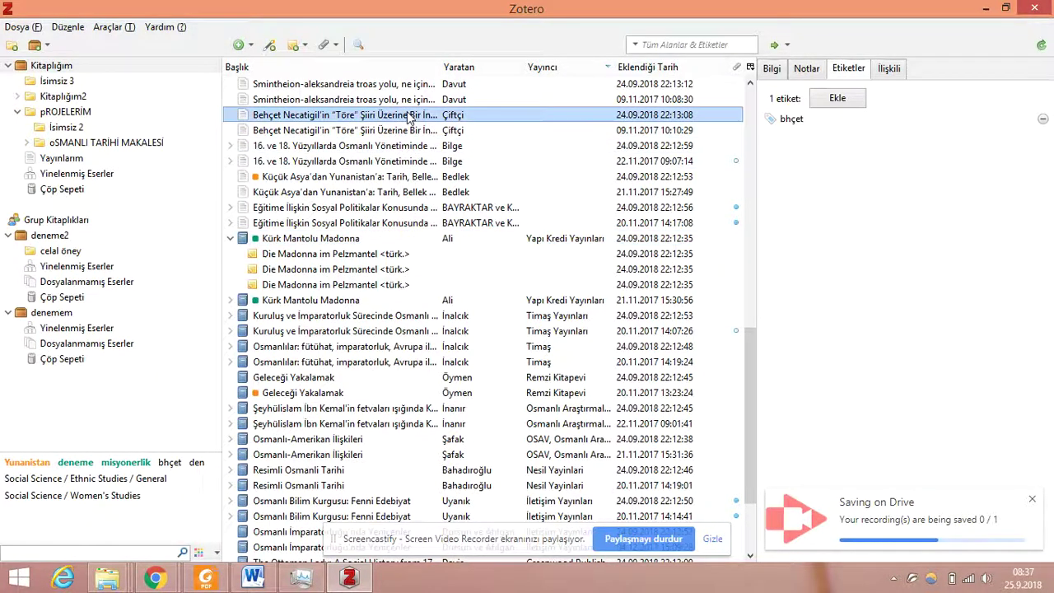
right_click(414, 118)
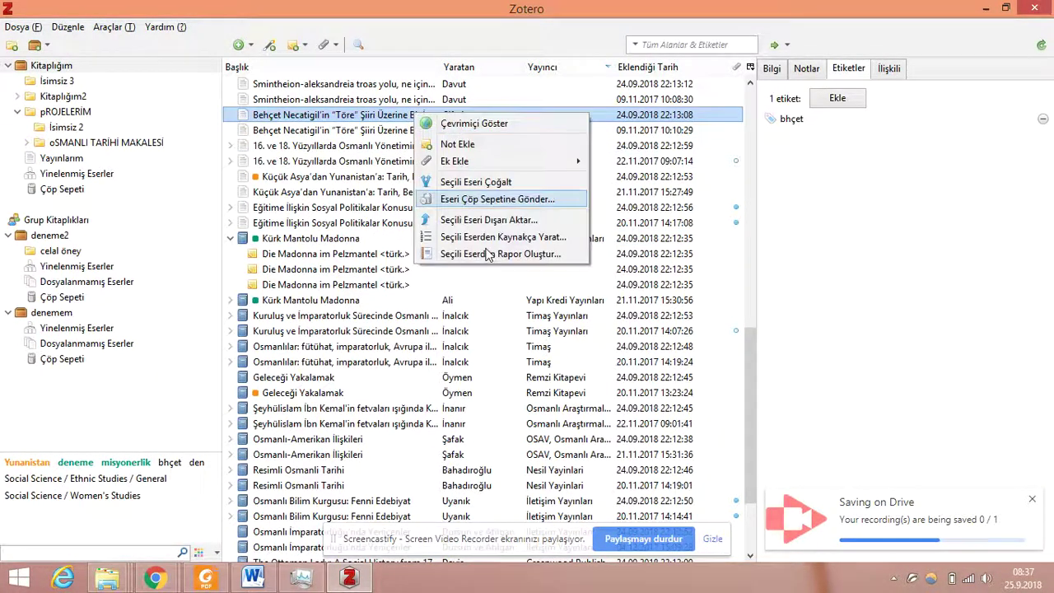
click(486, 206)
click(492, 305)
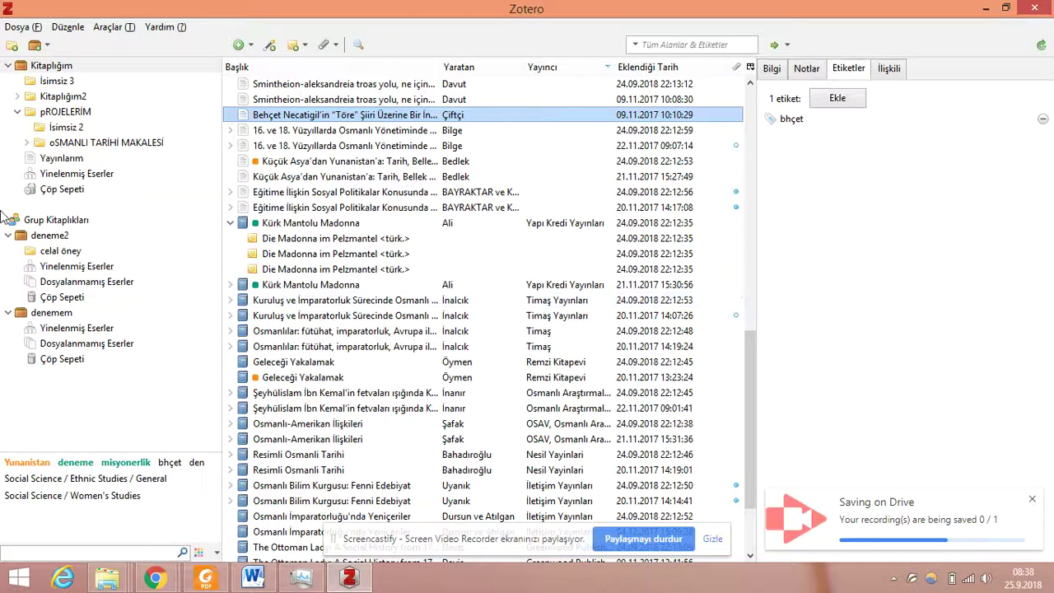
Permanently delete the "Töre" article from the trash of the Kitaplığım library.
click(71, 192)
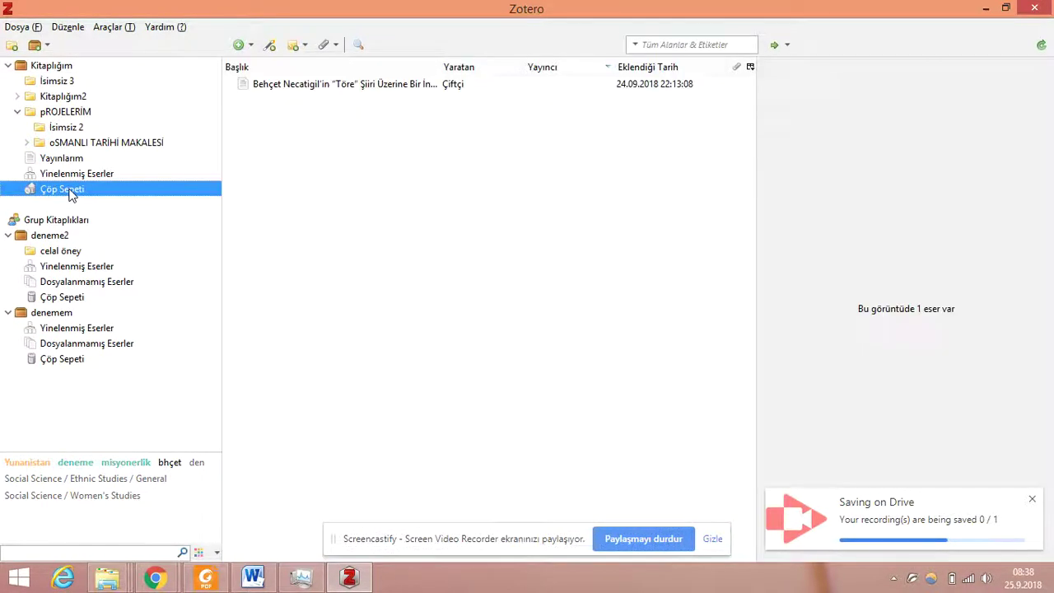
right_click(365, 88)
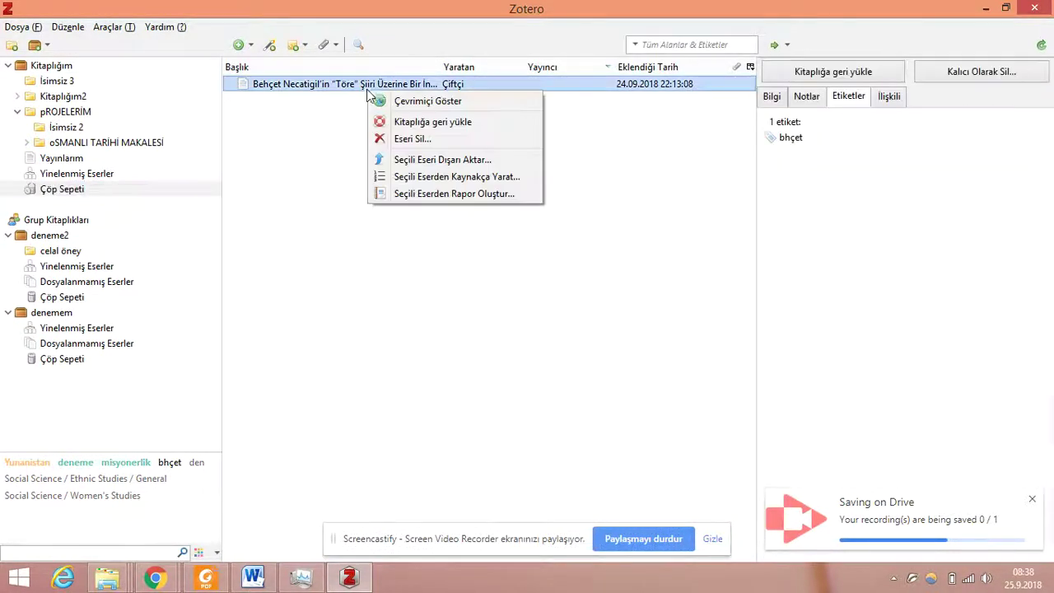
click(411, 139)
click(502, 306)
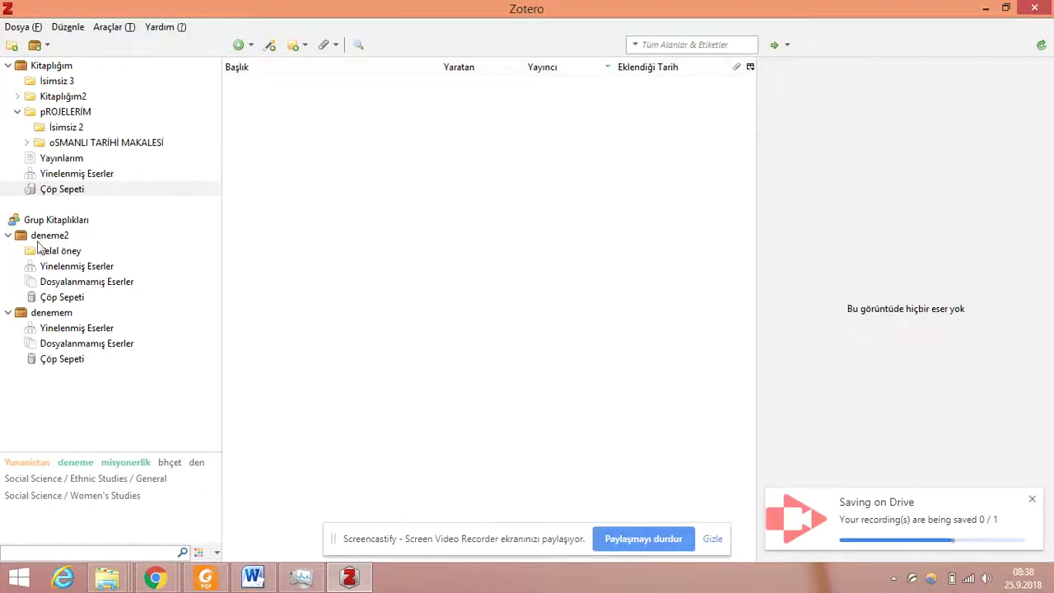
right_click(95, 194)
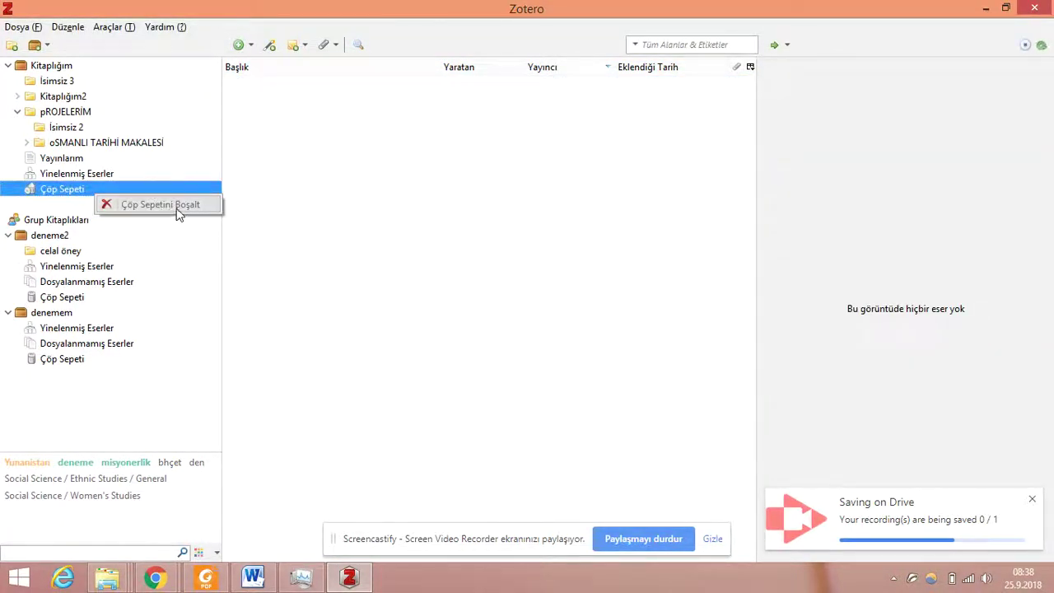
click(328, 220)
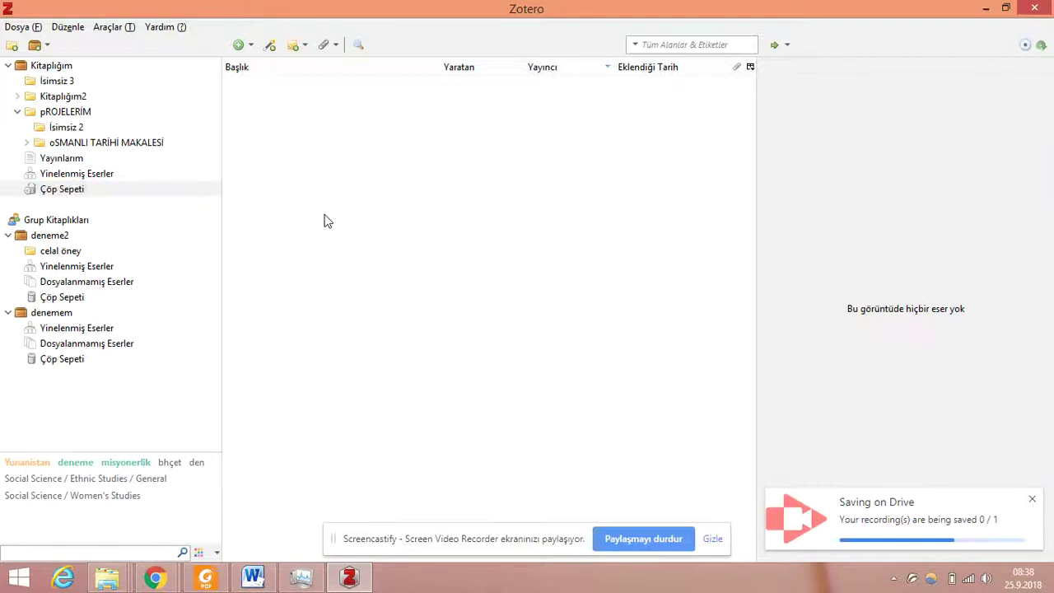
Return to the Kitaplığım library and select the "Türkçe Öğretiminde Görsel Okuma" article added on 24.09.2018.
click(63, 80)
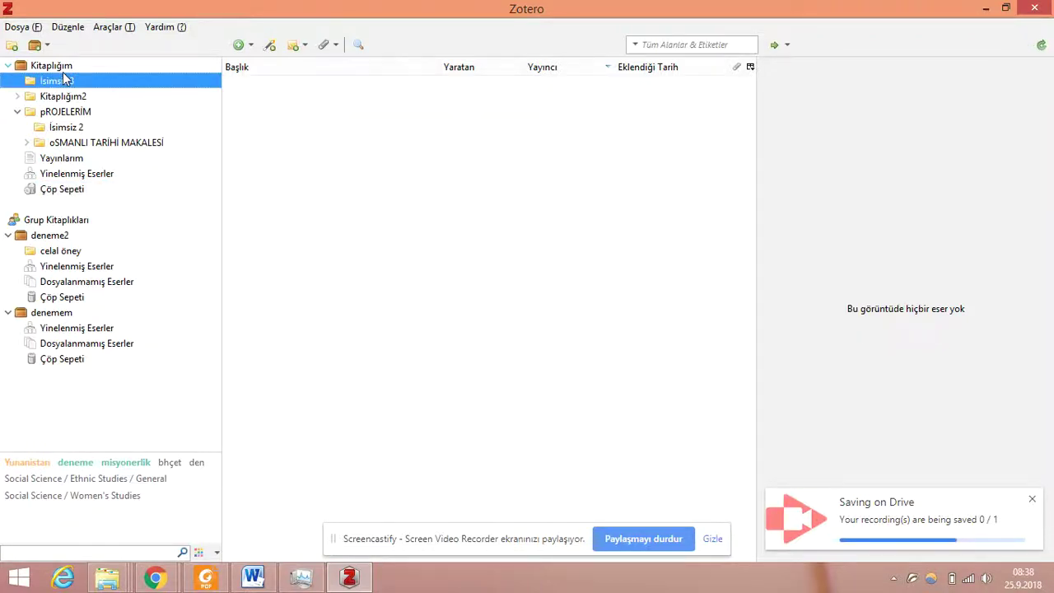
click(64, 69)
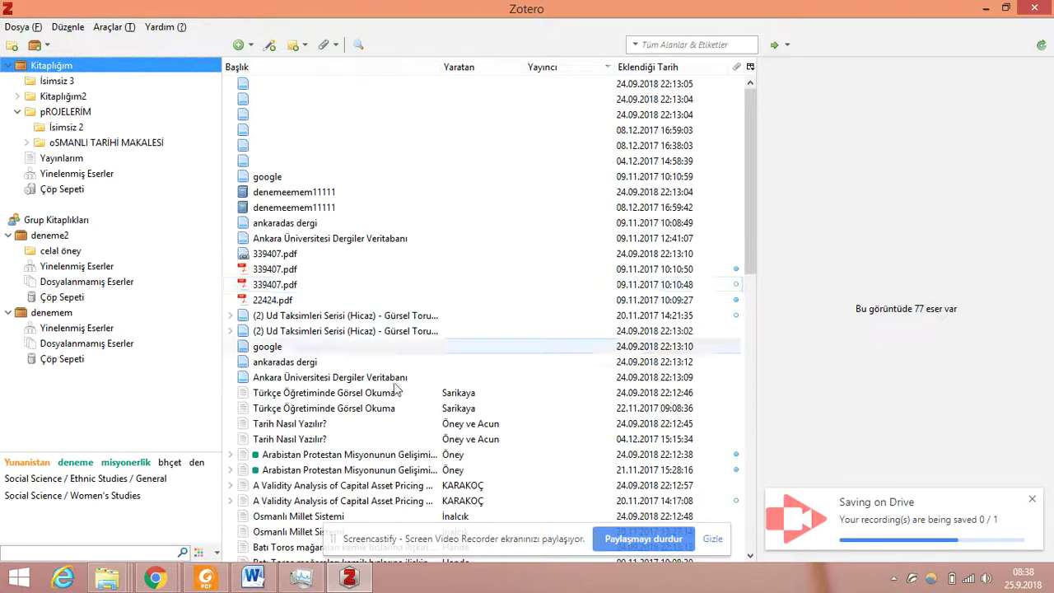
scroll(718, 285, down, 4)
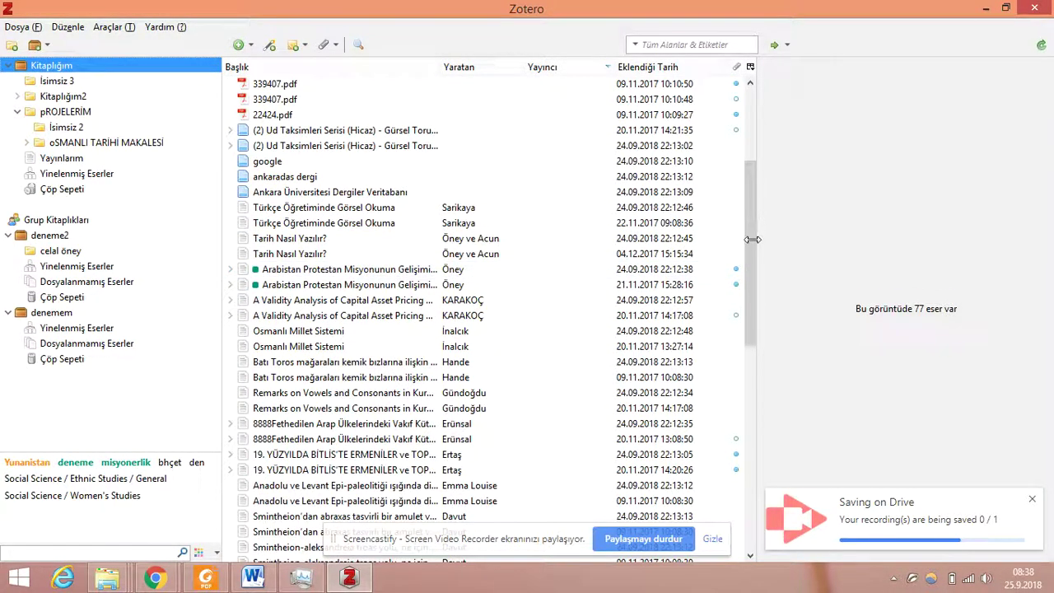
drag(750, 235, 749, 250)
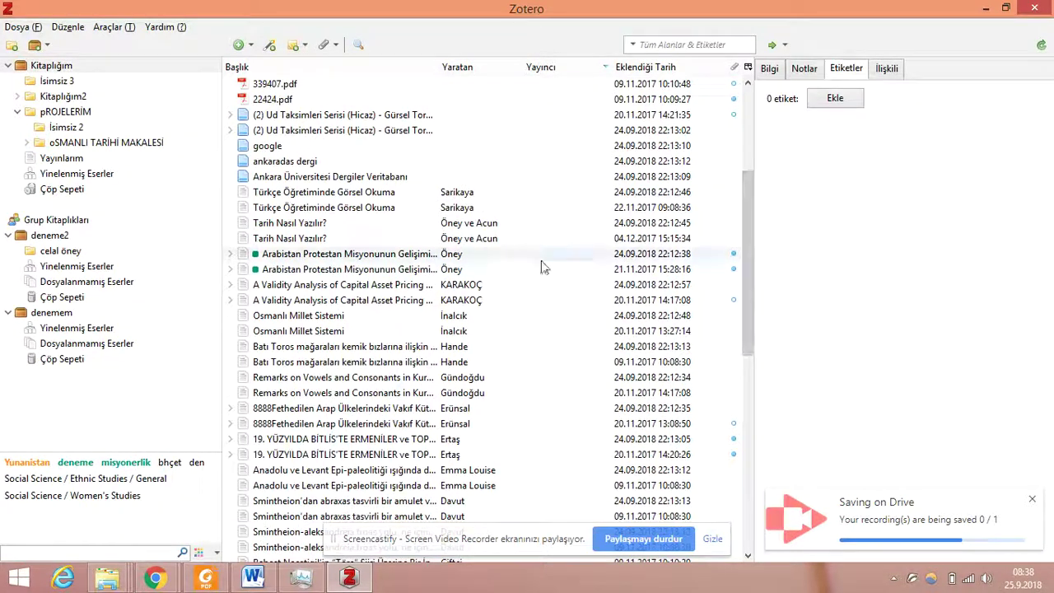
click(383, 196)
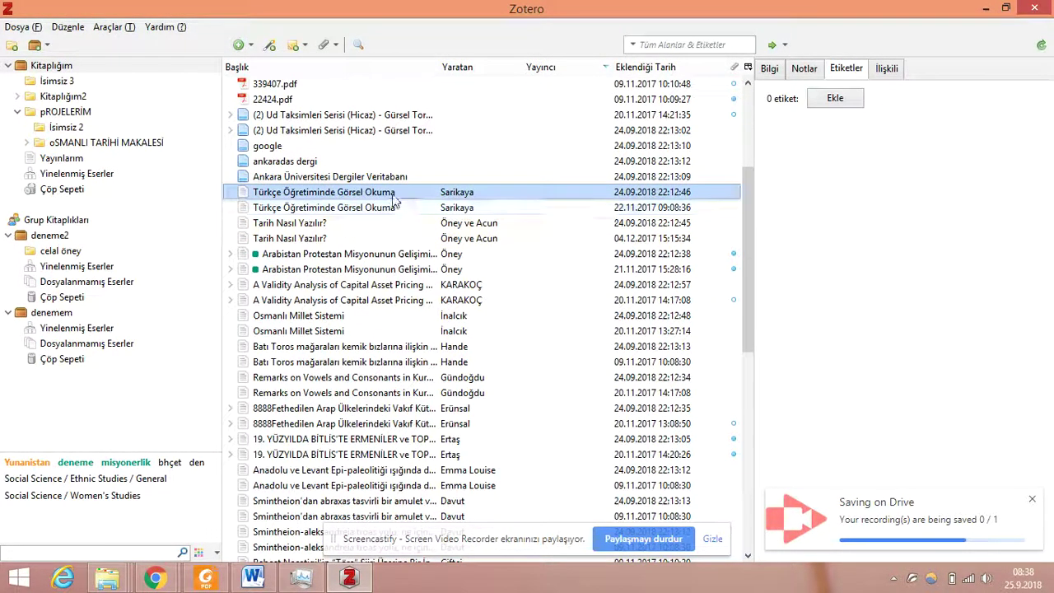
right_click(399, 194)
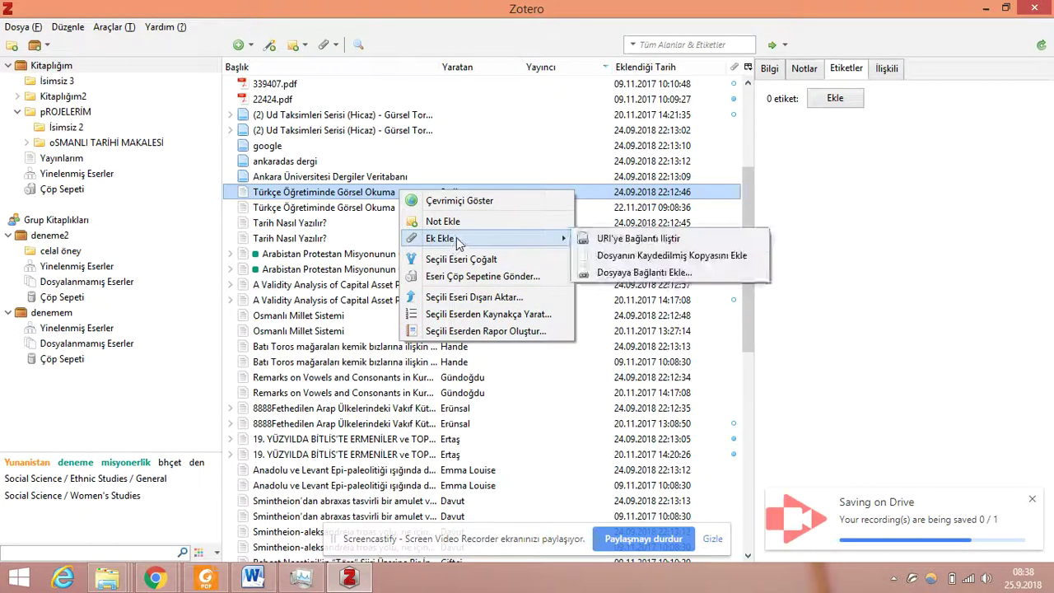
mouse_move(482, 237)
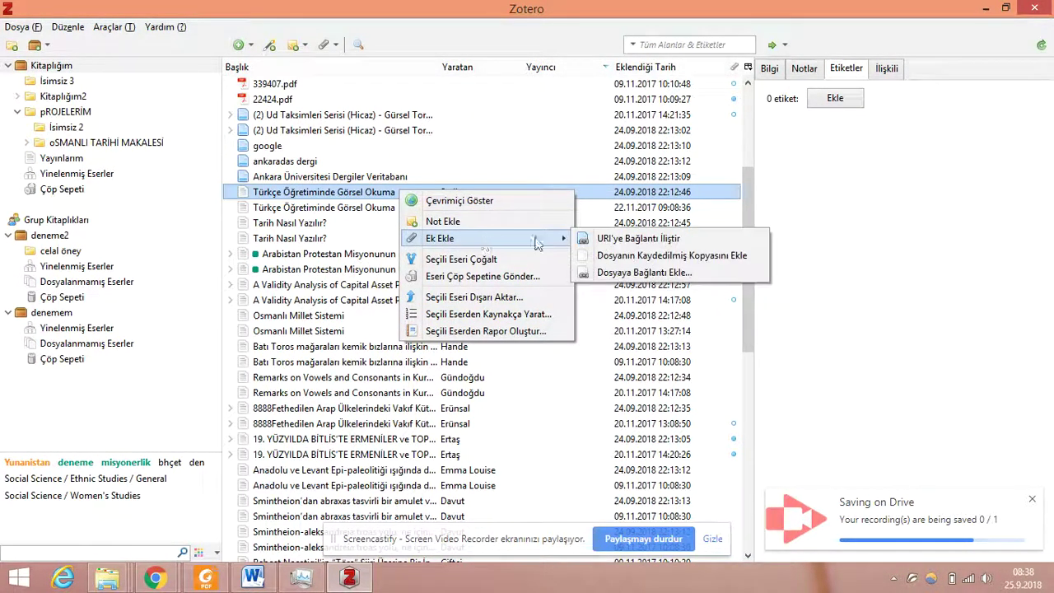
click(650, 239)
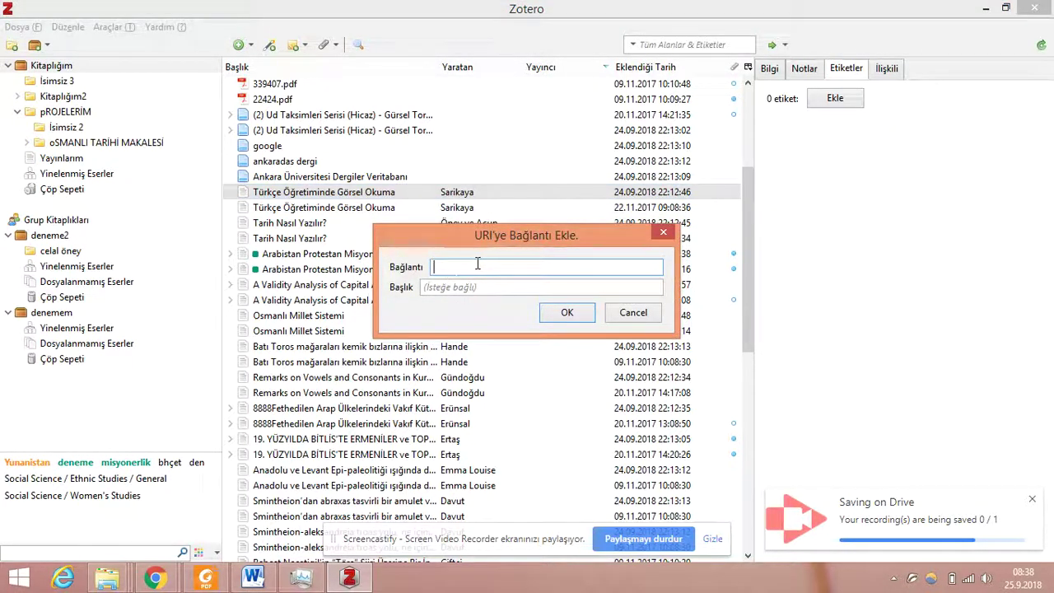
click(632, 313)
Switch to Chrome and copy the address of the zotero_data documentation page on restoring a library from a backup.
mouse_move(154, 581)
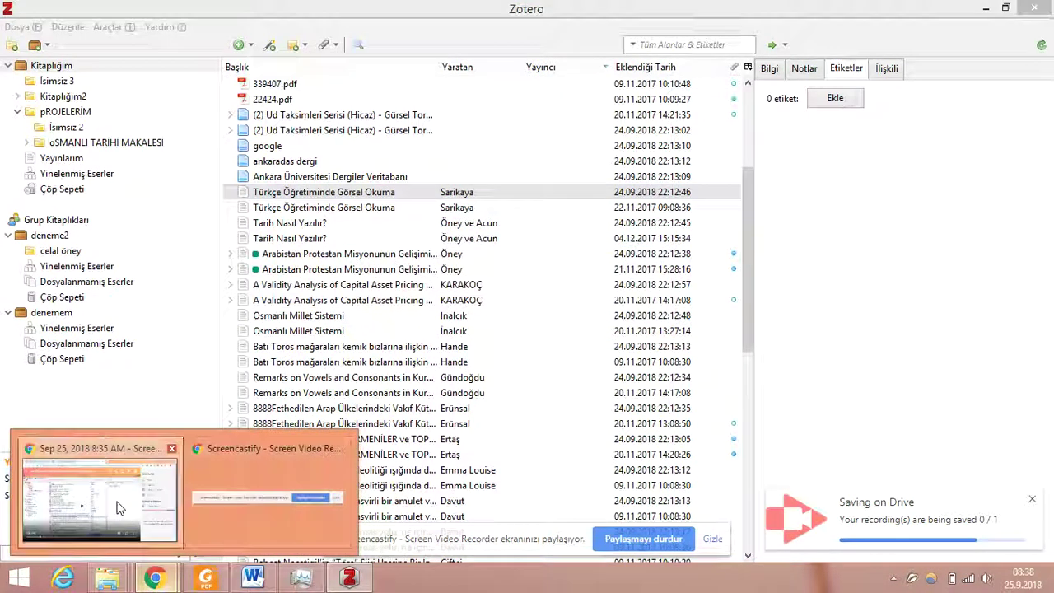
click(106, 458)
click(93, 12)
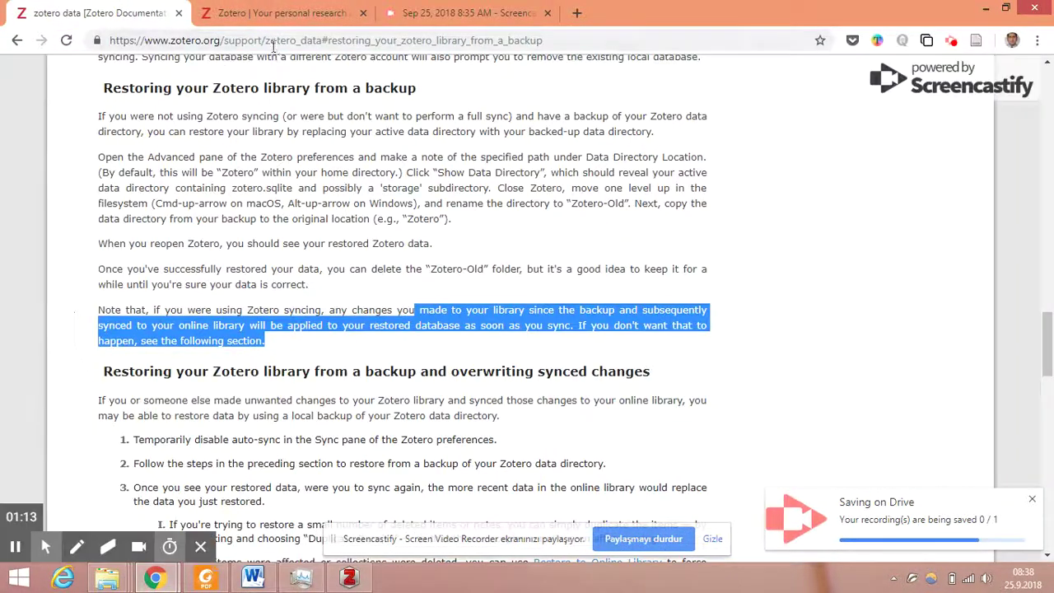
click(271, 40)
right_click(278, 47)
click(284, 101)
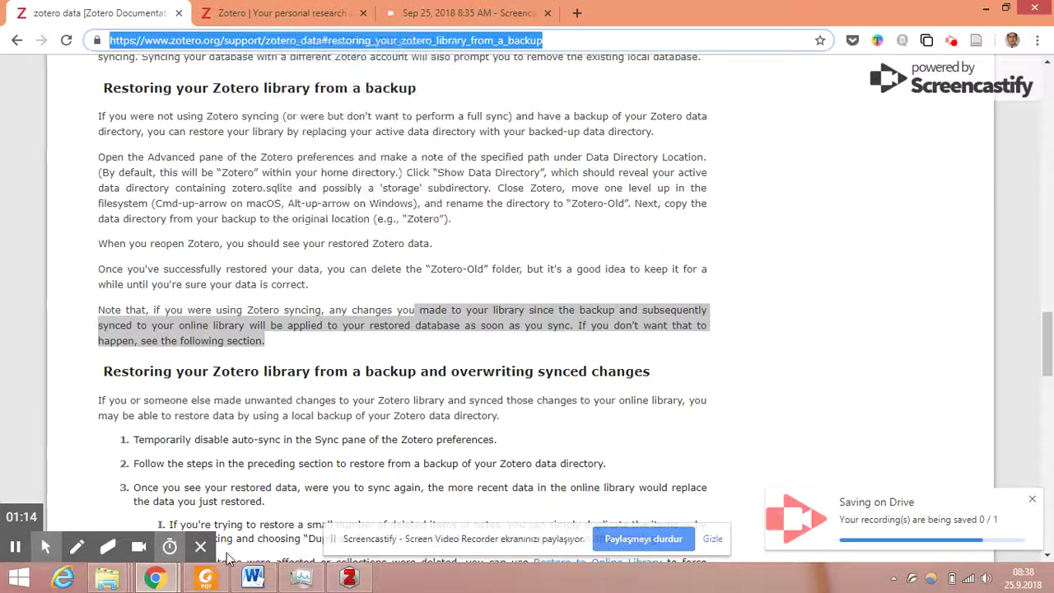
Switch back to Zotero and attach the copied web address as a URI link to the "Türkçe Öğretiminde Görsel Okuma" article.
click(350, 579)
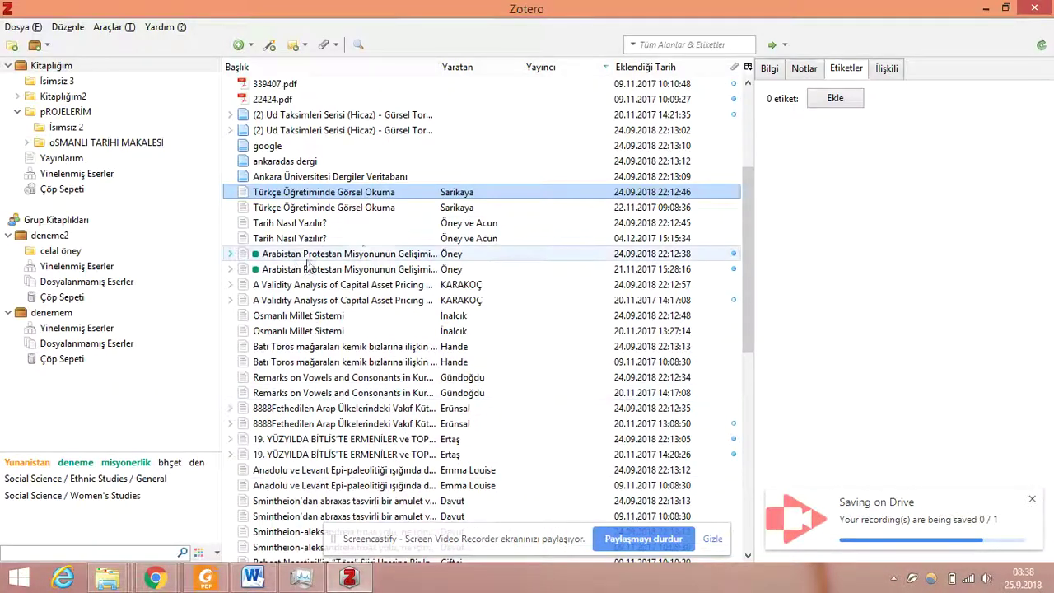
right_click(423, 196)
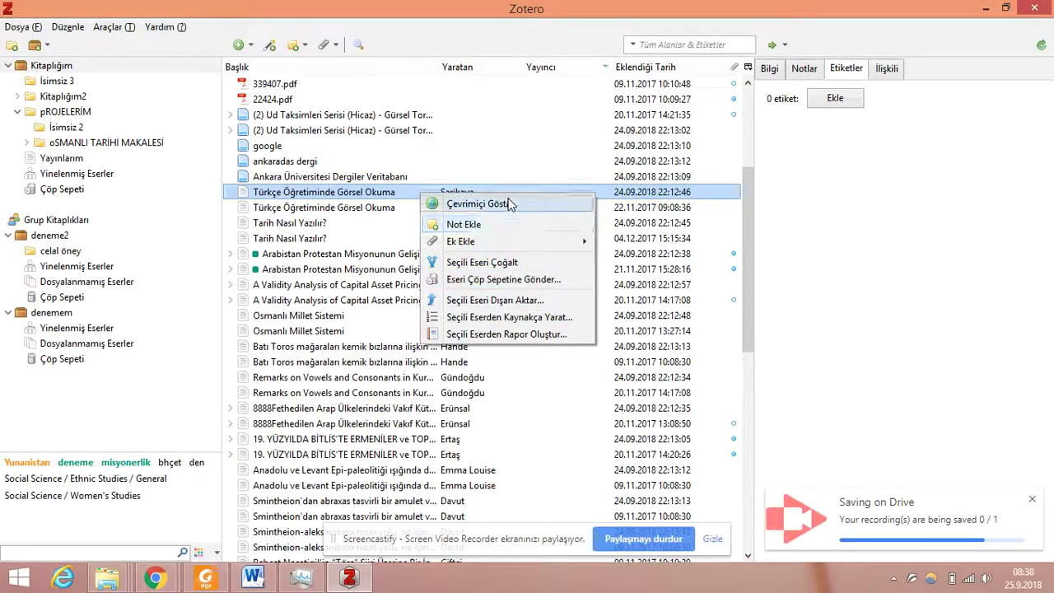
mouse_move(527, 241)
click(639, 242)
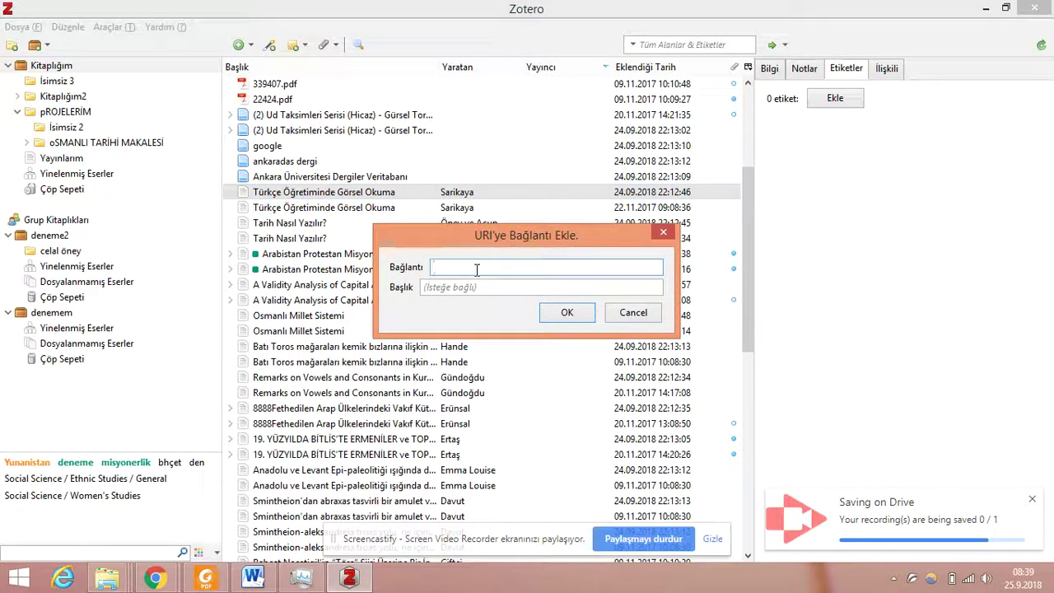
key(ctrl+v)
key(Return)
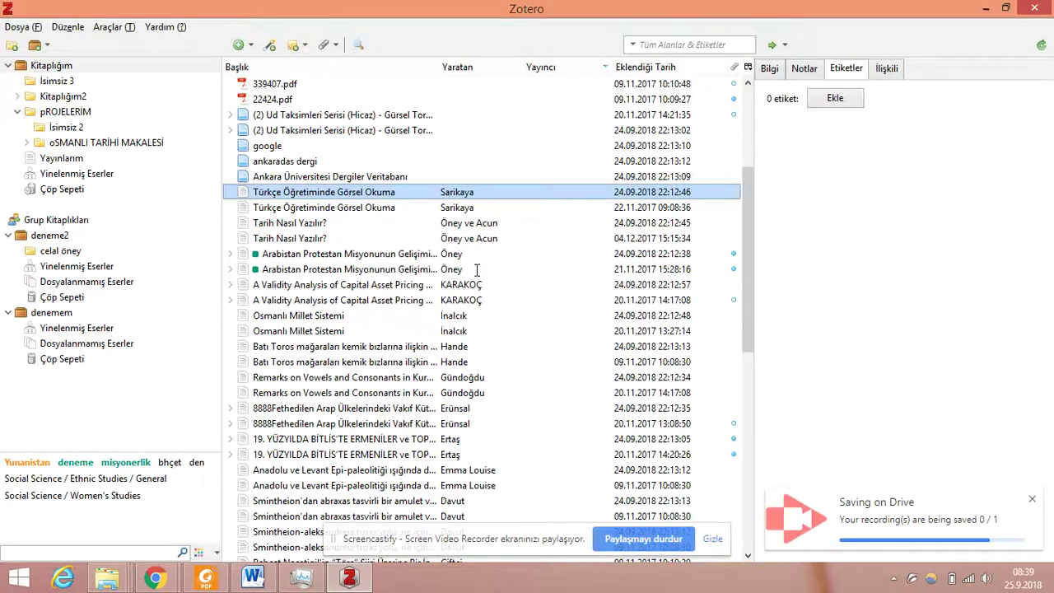
Expand the article, open its zotero_data link in the browser, and look through the open Zotero pages.
click(231, 192)
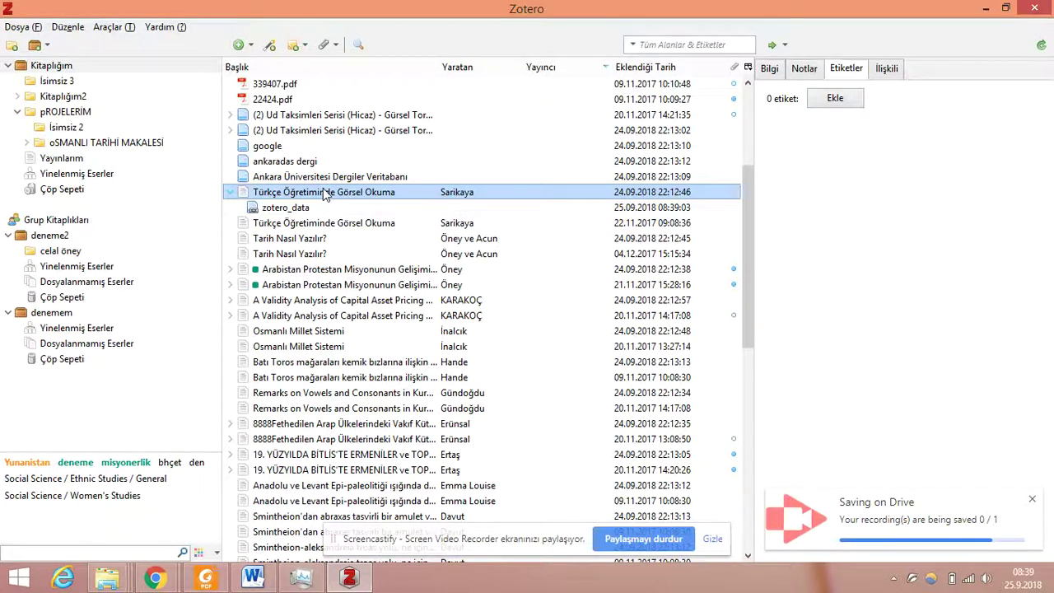
click(288, 209)
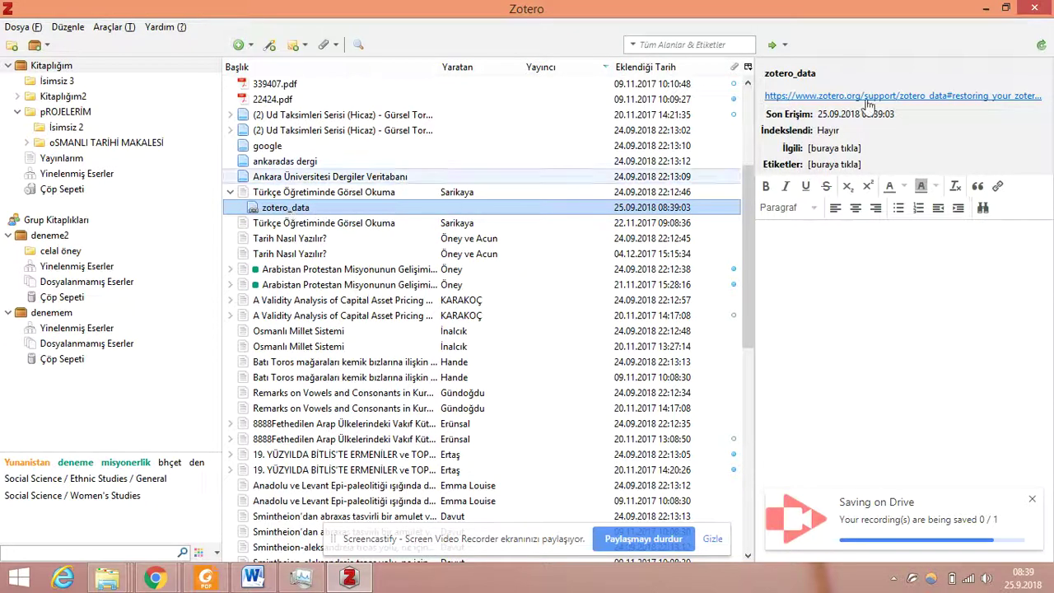
click(909, 97)
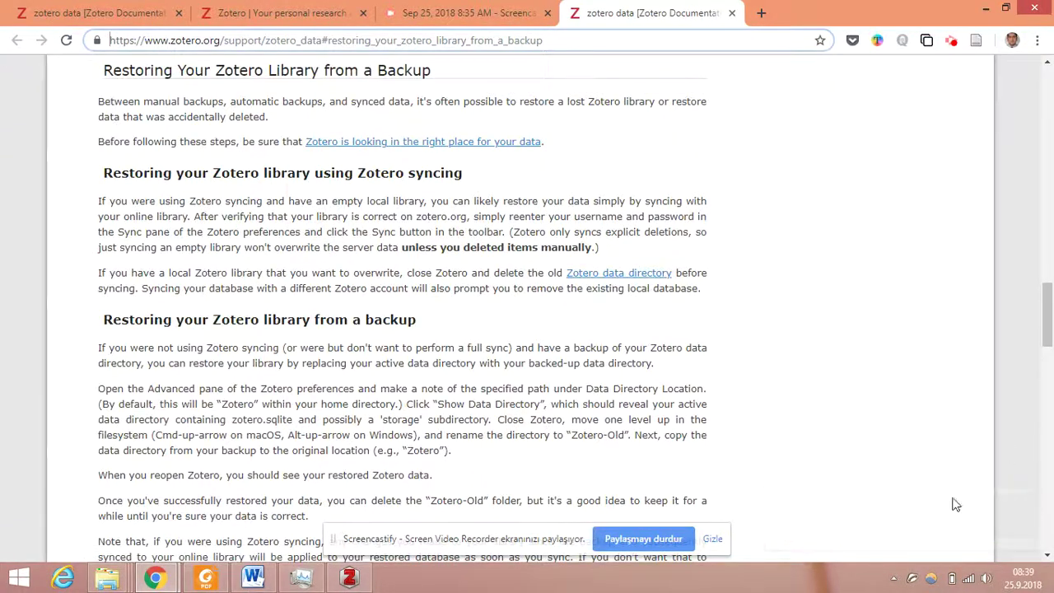
click(445, 13)
click(296, 13)
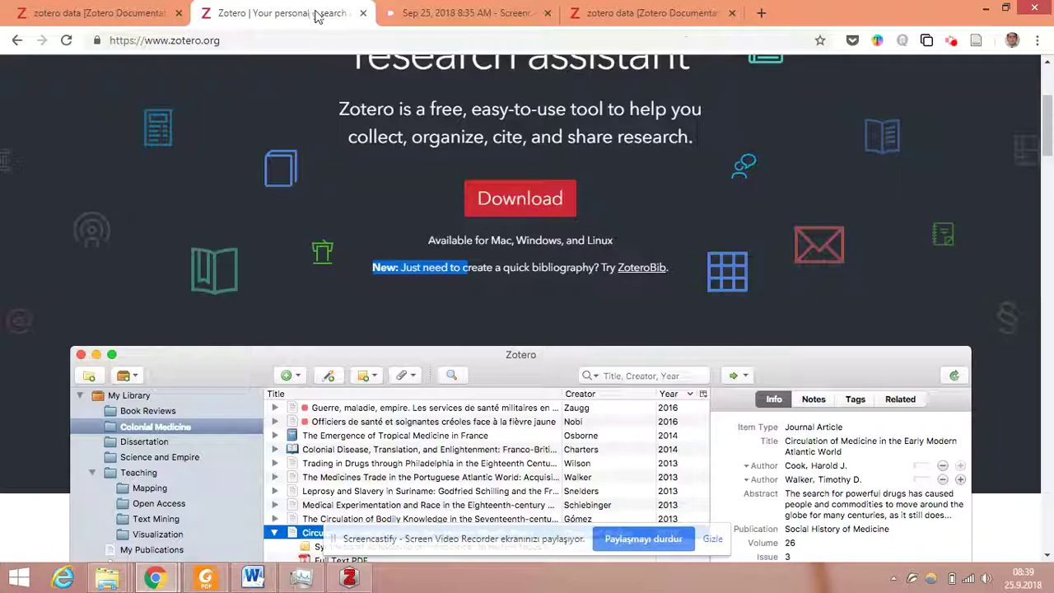
Switch back to Zotero and attach a stored copy of the desktop PDF 4602dc6d14b3edda4caa19b4fe274c93 to the "Türkçe Öğretiminde Görsel Okuma" article.
click(352, 579)
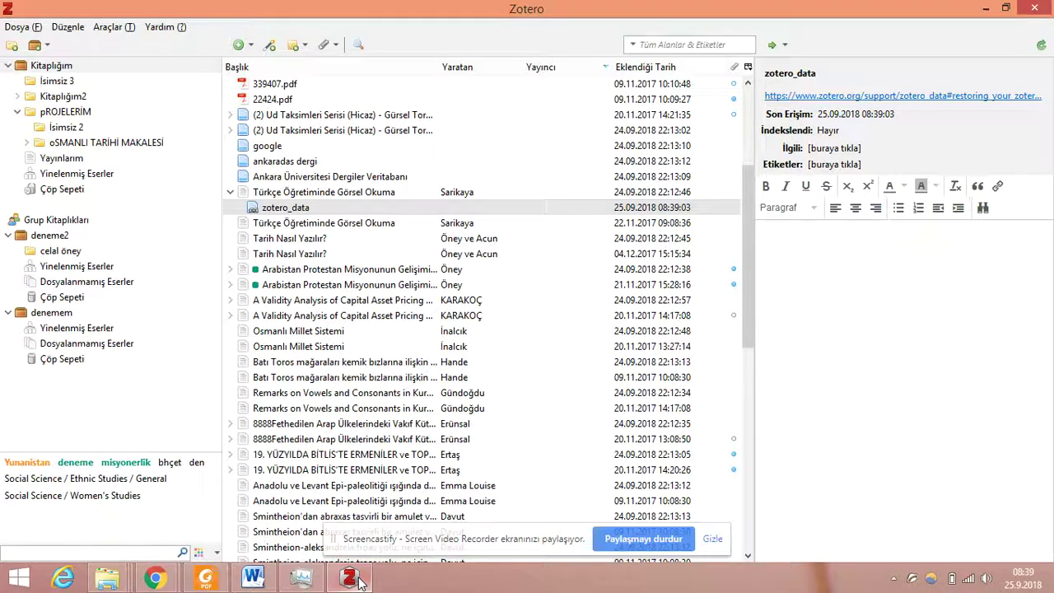
click(371, 195)
right_click(382, 195)
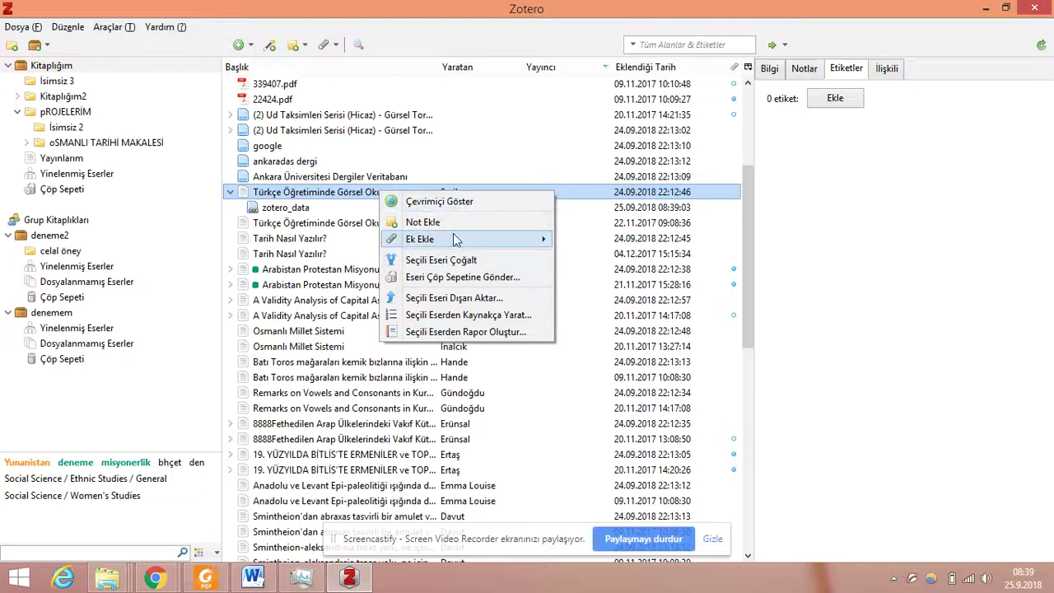
mouse_move(458, 239)
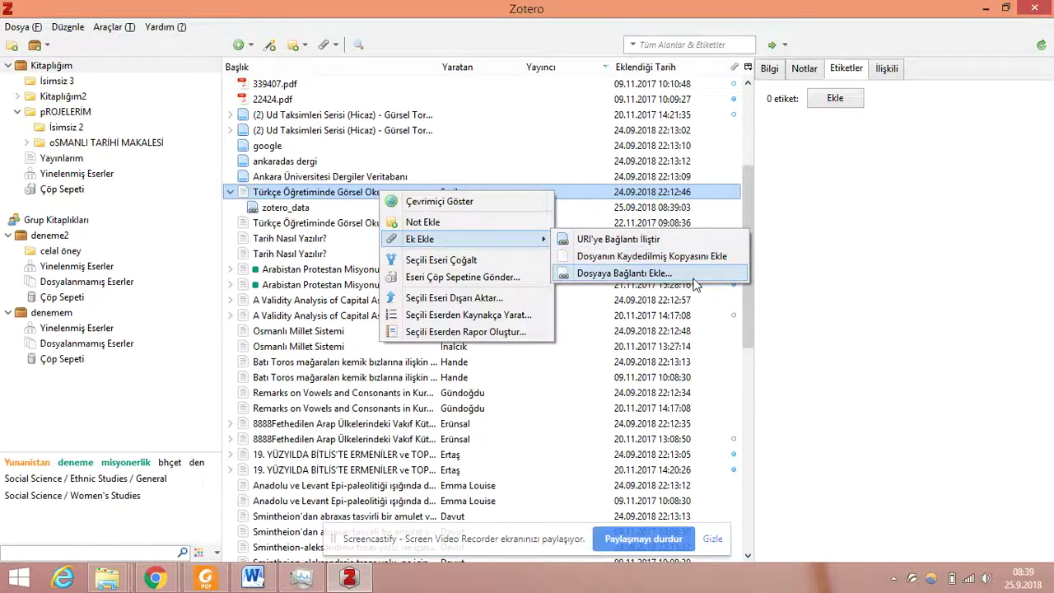
click(683, 258)
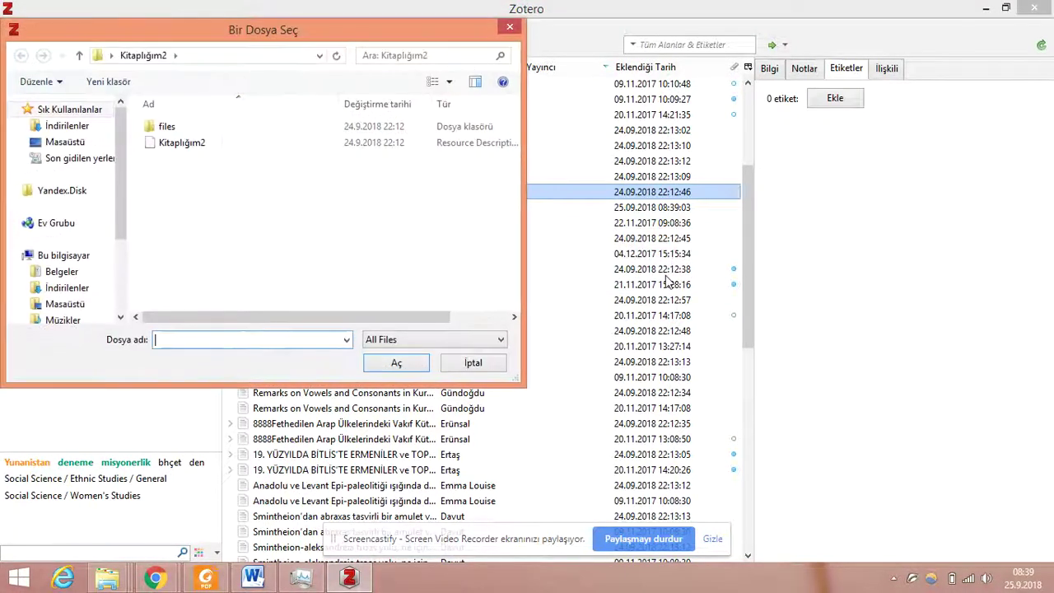
click(64, 142)
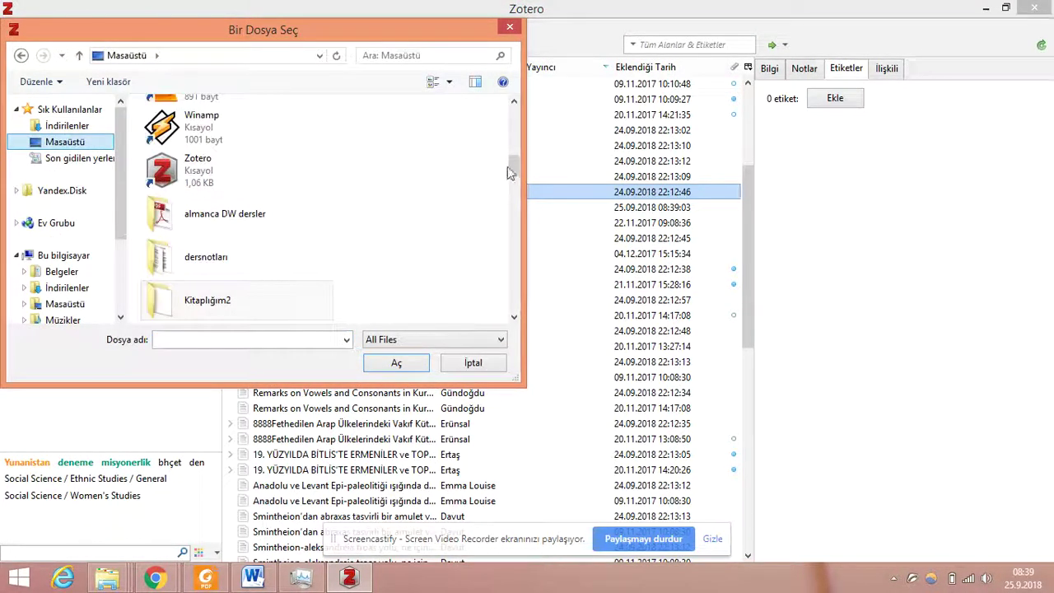
drag(512, 173, 522, 193)
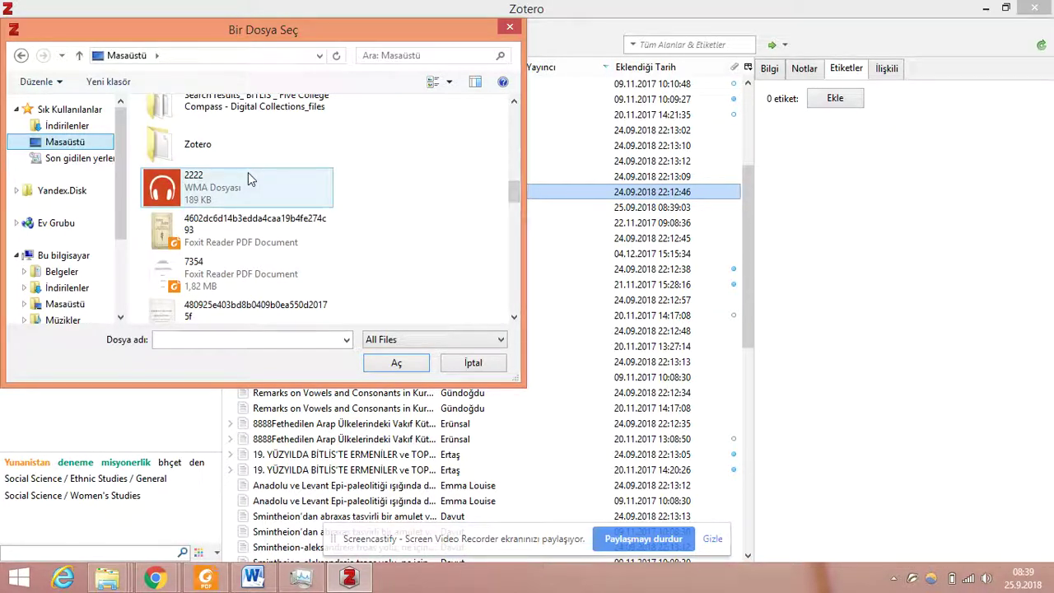
double_click(243, 244)
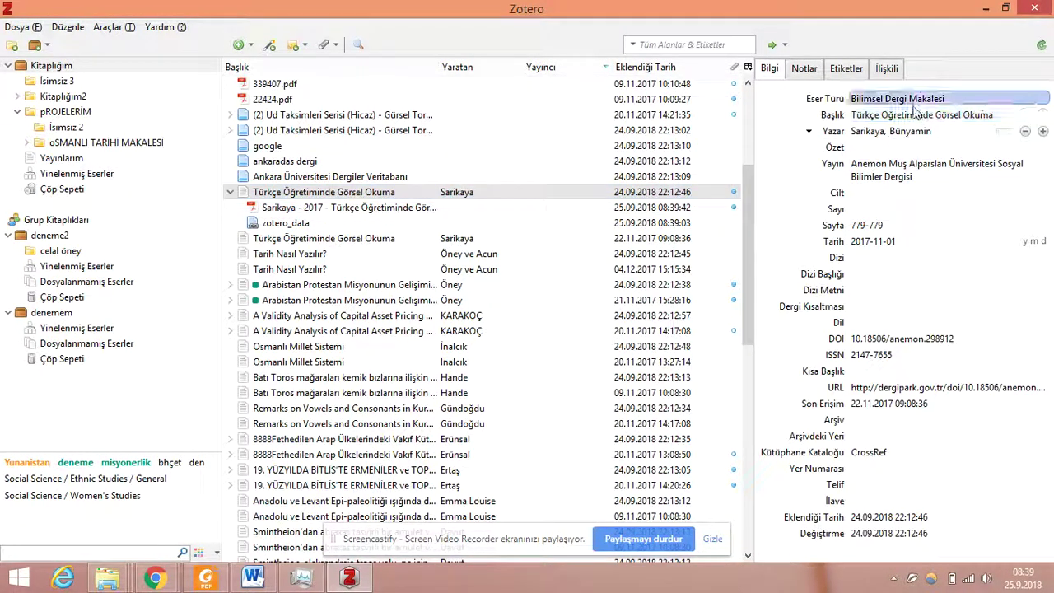
click(920, 136)
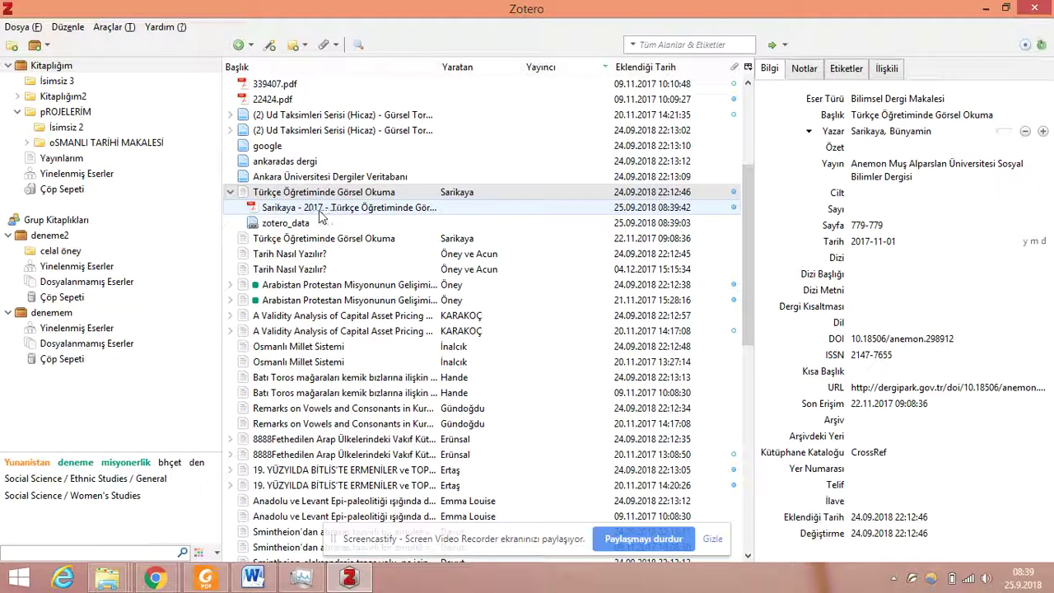
Attach a link to the desktop Word file "bitlis düzaeltme" to the "Türkçe Öğretiminde Görsel Okuma" article.
click(384, 215)
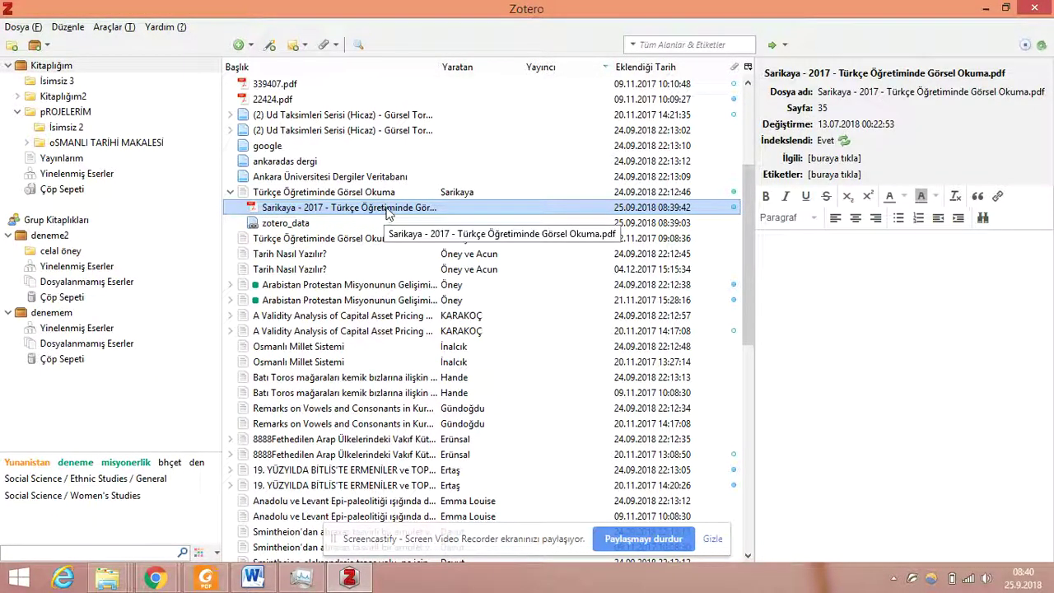
click(356, 196)
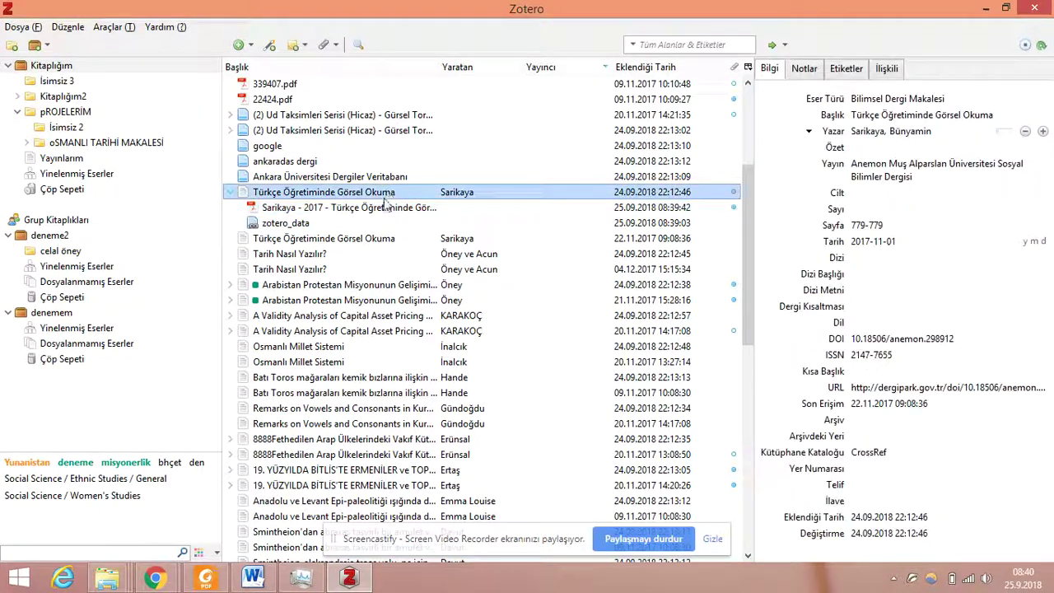
right_click(365, 198)
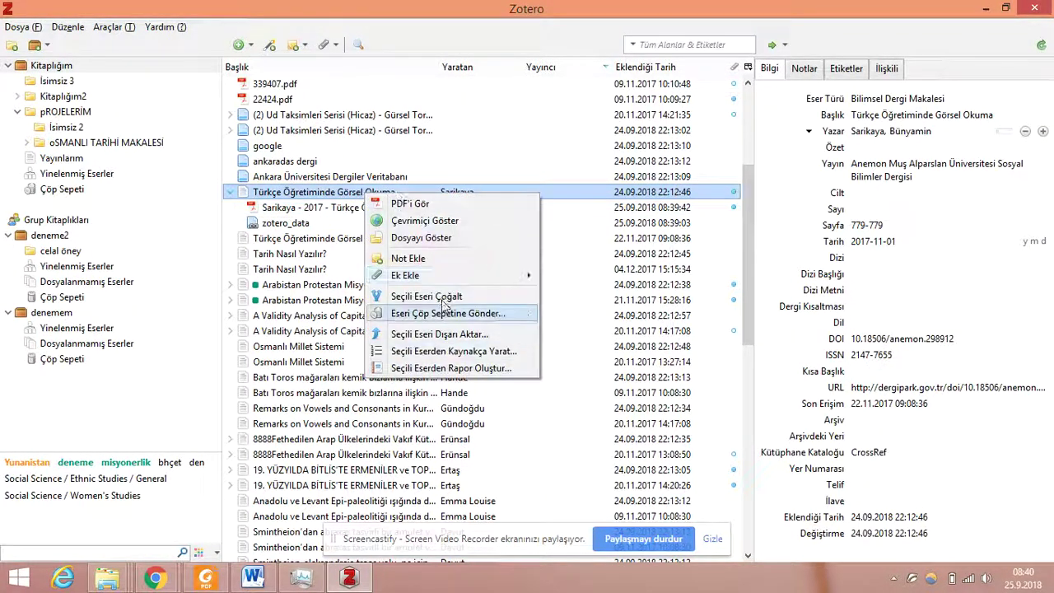
mouse_move(444, 275)
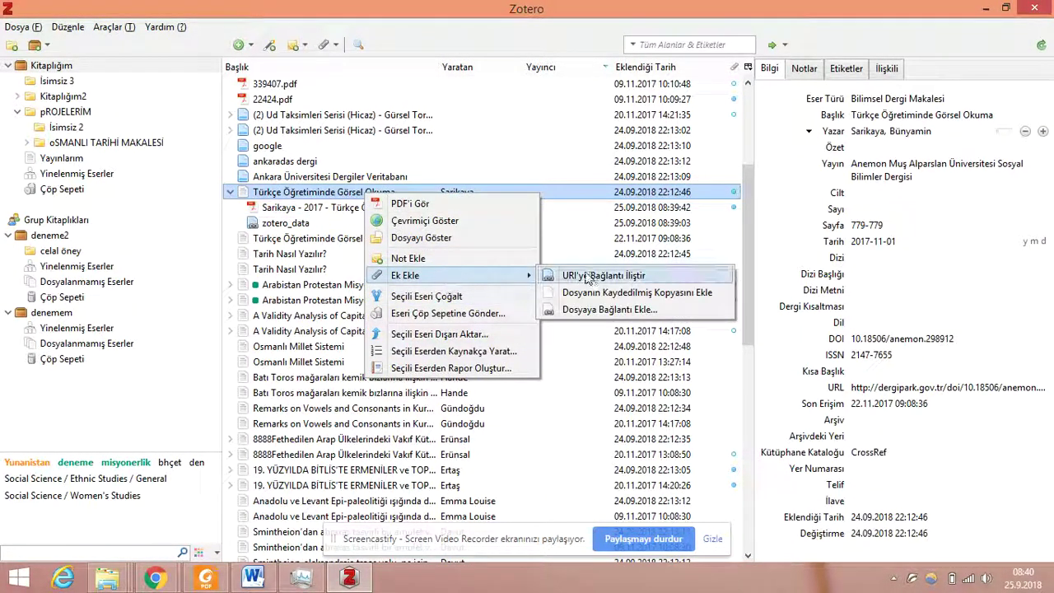
click(591, 311)
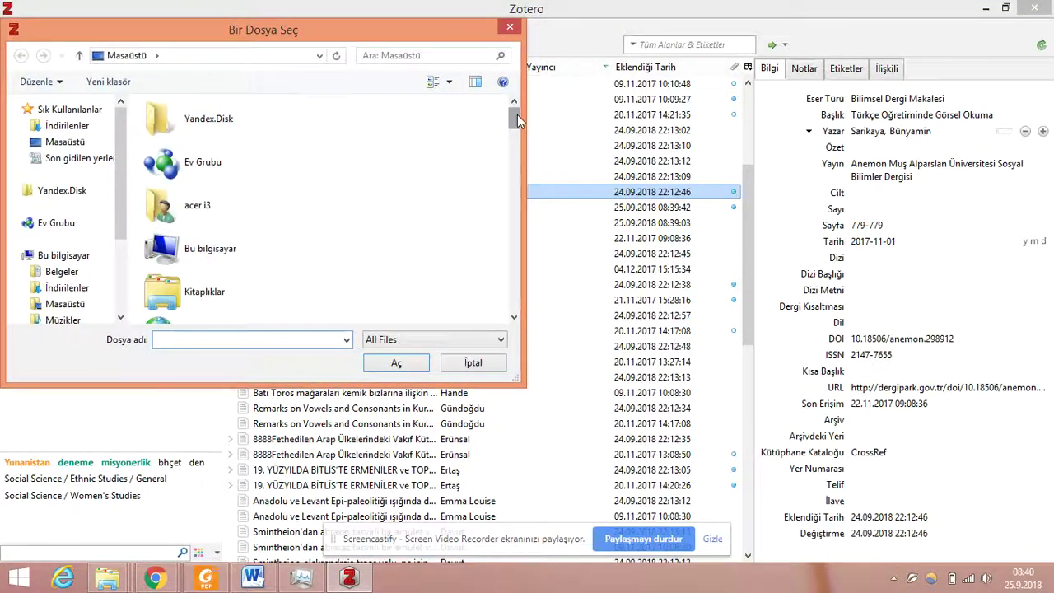
drag(517, 119, 518, 226)
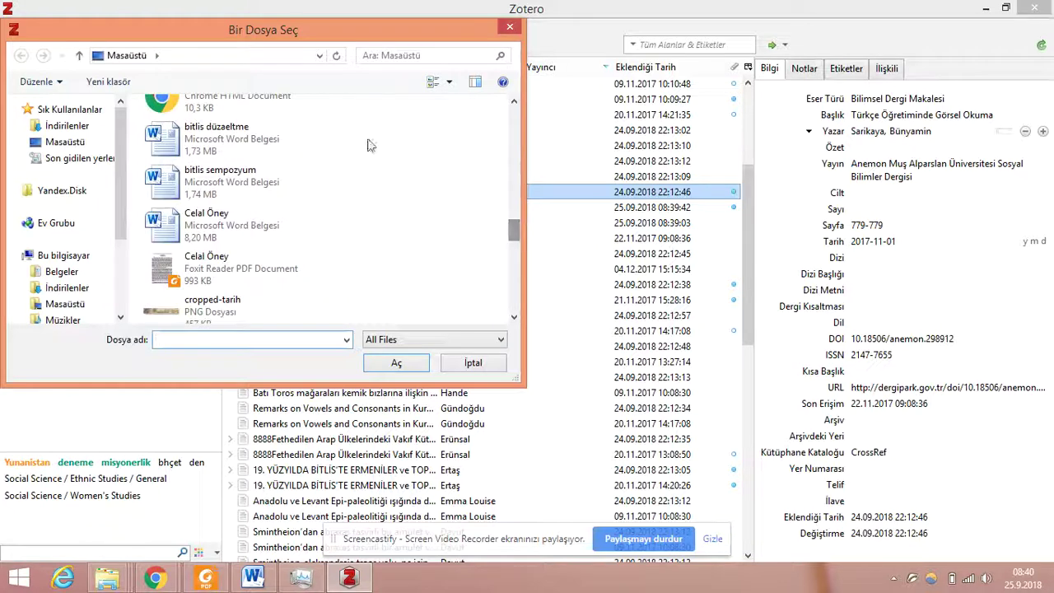
click(257, 152)
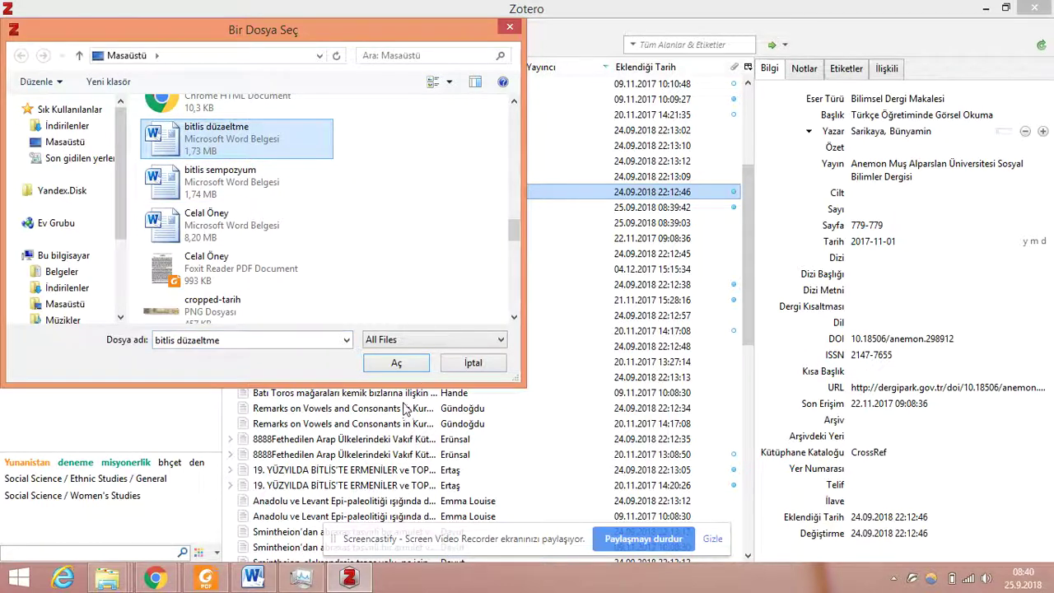
click(408, 367)
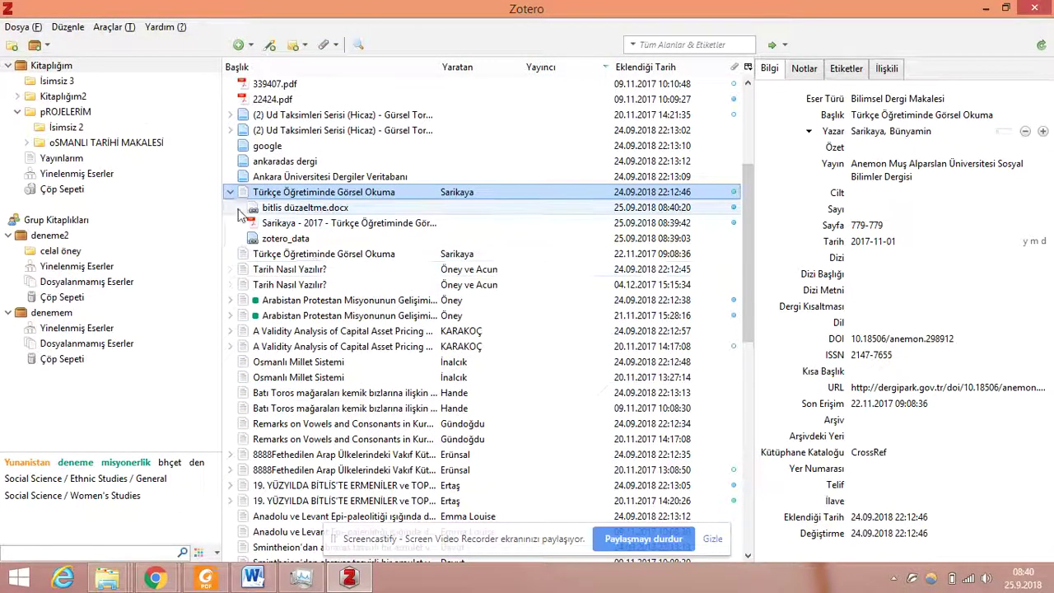
Open the linked "bitlis düzaeltme.docx" attachment in Word, look through its first pages, and return to Zotero.
click(323, 210)
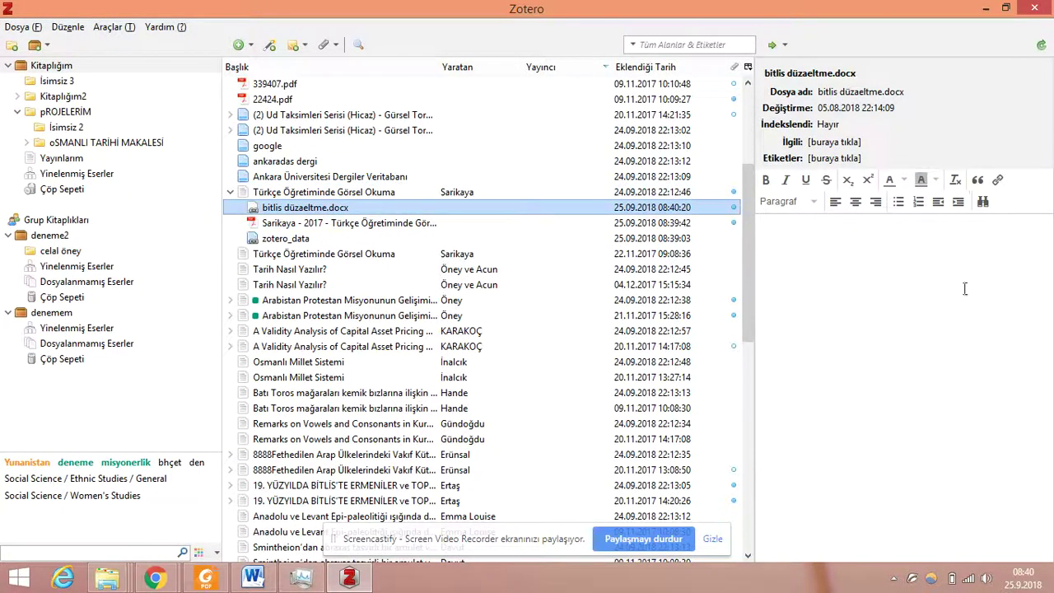
drag(346, 207, 599, 318)
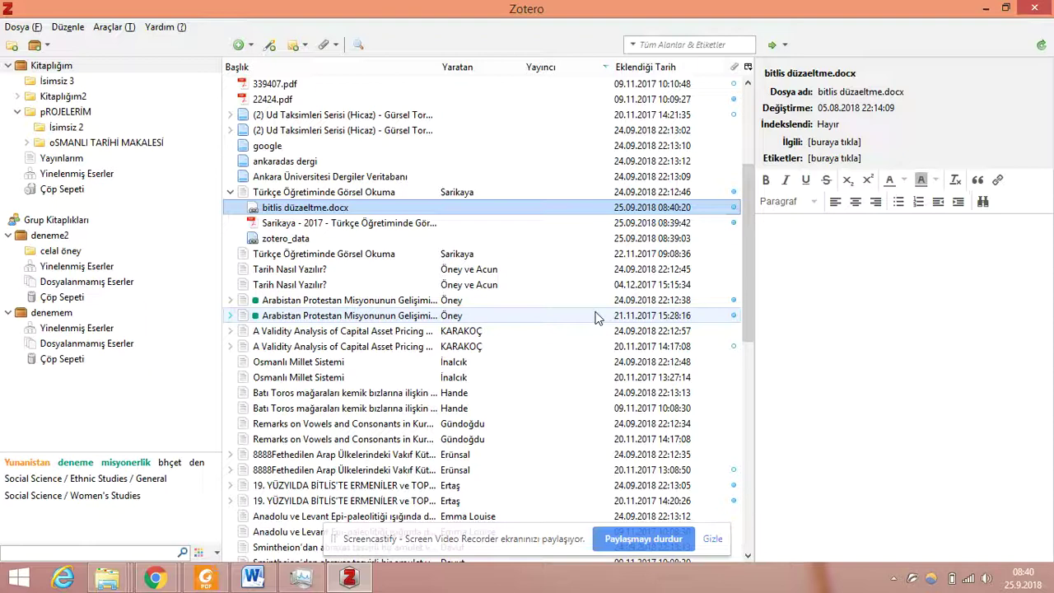
key(Return)
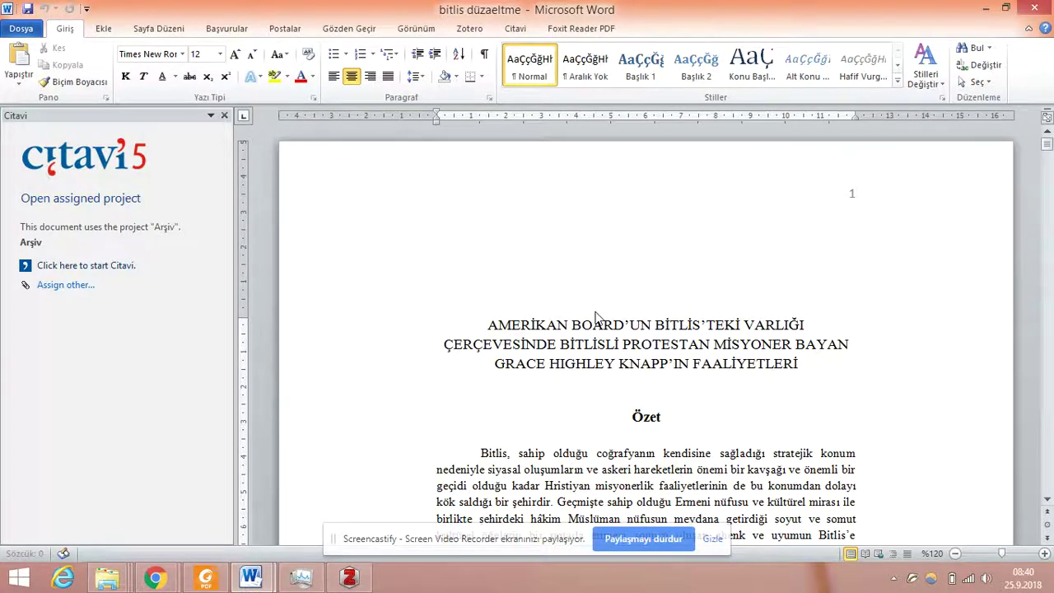
scroll(710, 330, down, 20)
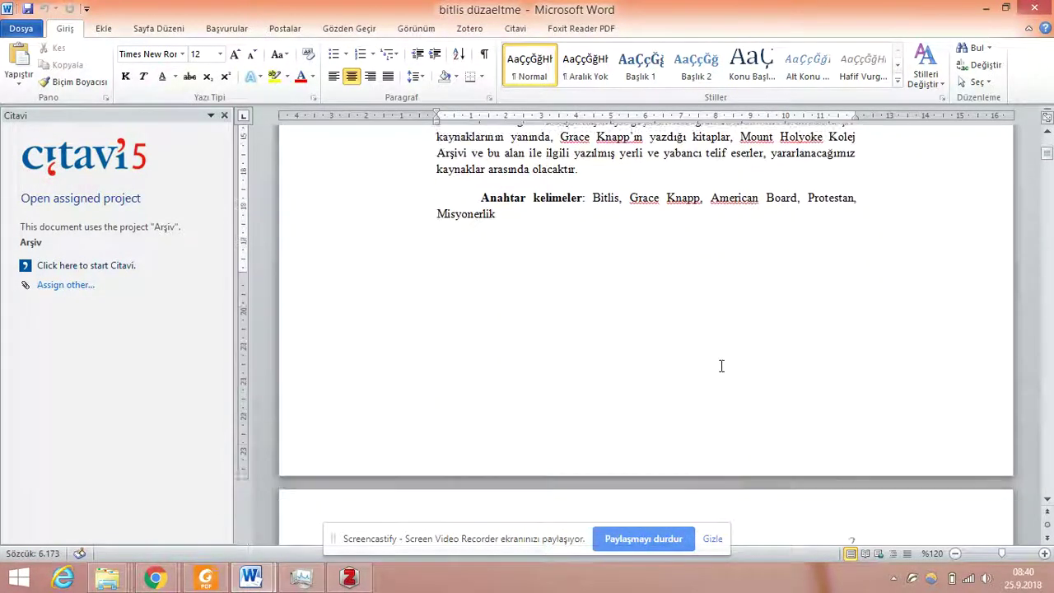
scroll(821, 305, up, 3)
click(986, 9)
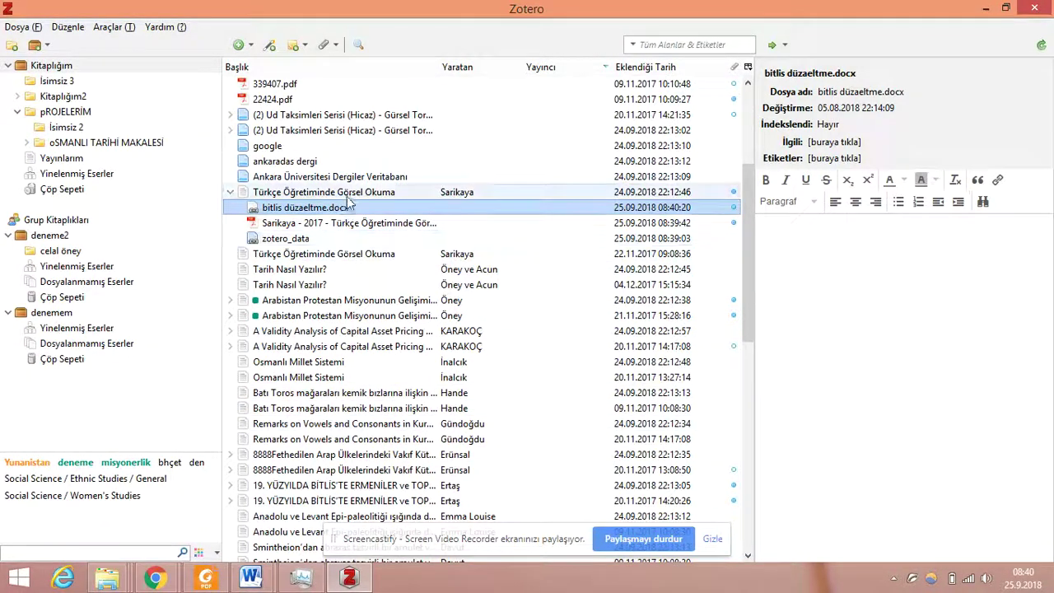
Generate a report from the "Türkçe Öğretiminde Görsel Okuma" article that holds the attachments.
click(449, 193)
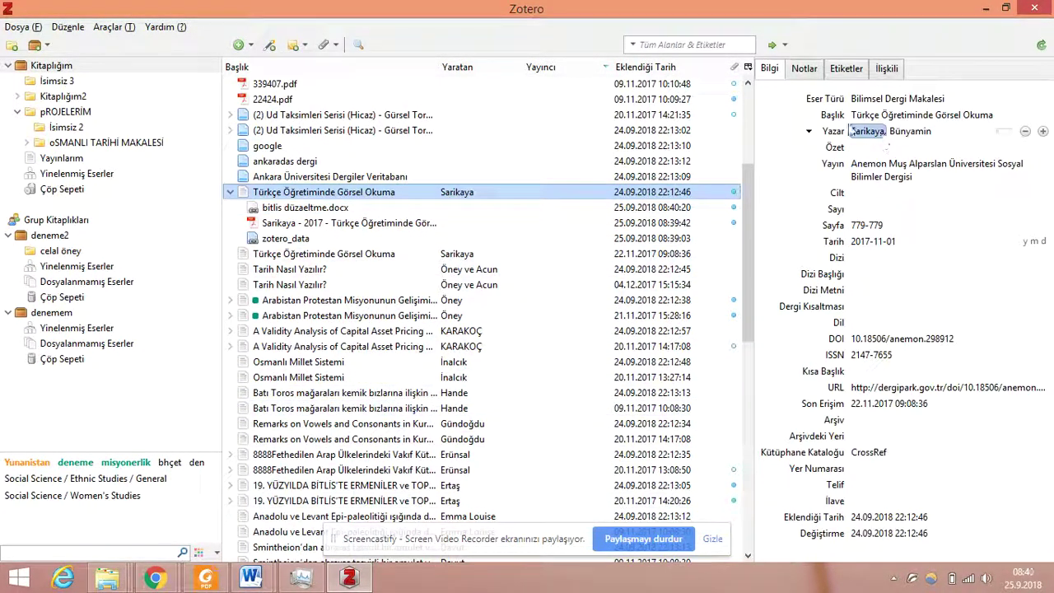
mouse_move(748, 184)
mouse_down()
mouse_move(746, 121)
mouse_move(747, 154)
mouse_move(749, 142)
mouse_move(761, 170)
mouse_up()
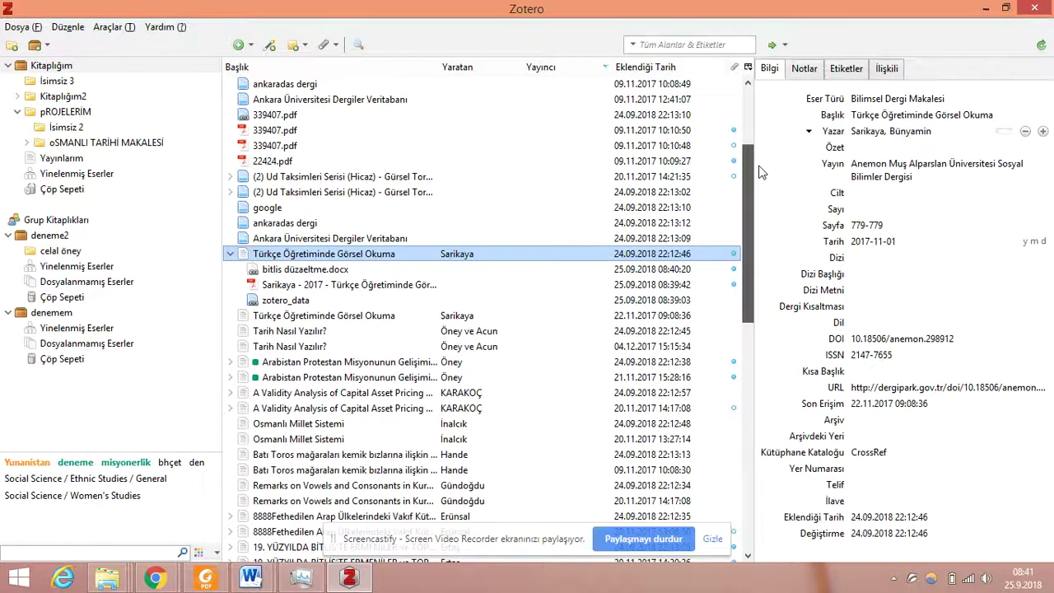
mouse_move(762, 171)
mouse_down()
mouse_move(749, 187)
mouse_move(753, 175)
mouse_up()
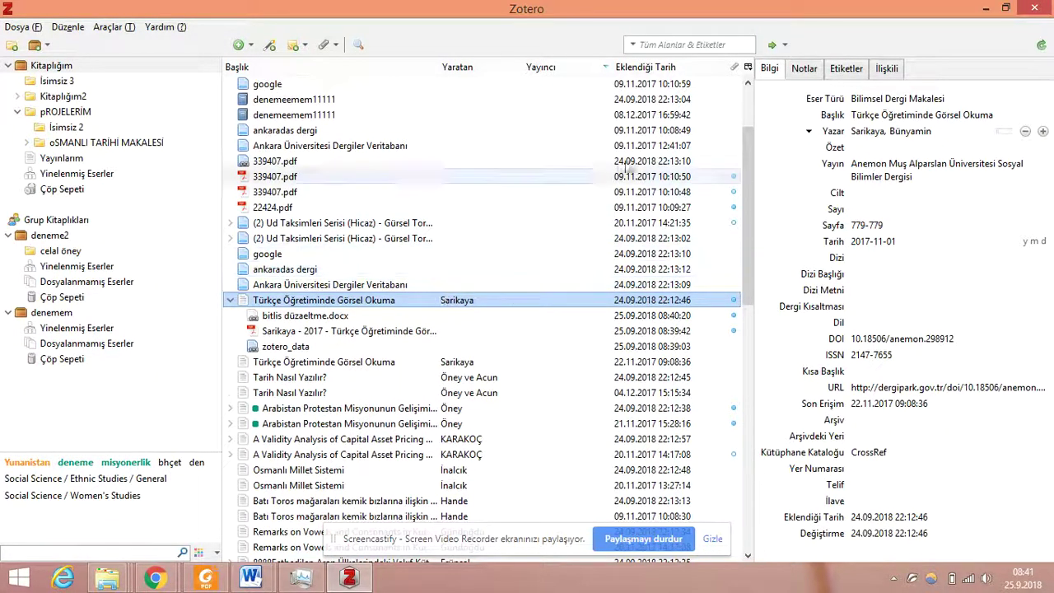
right_click(344, 303)
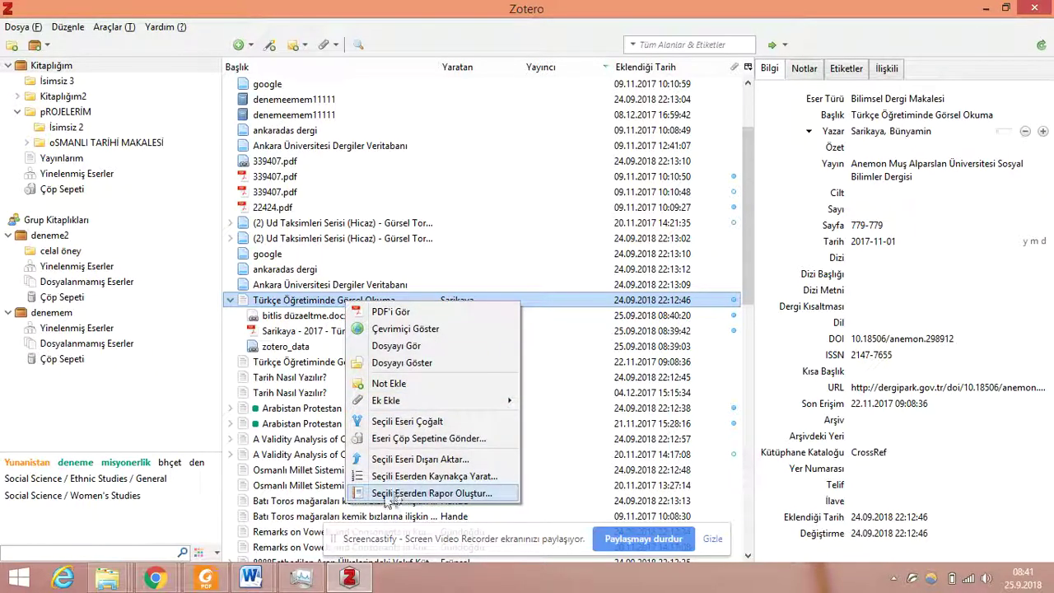
click(474, 497)
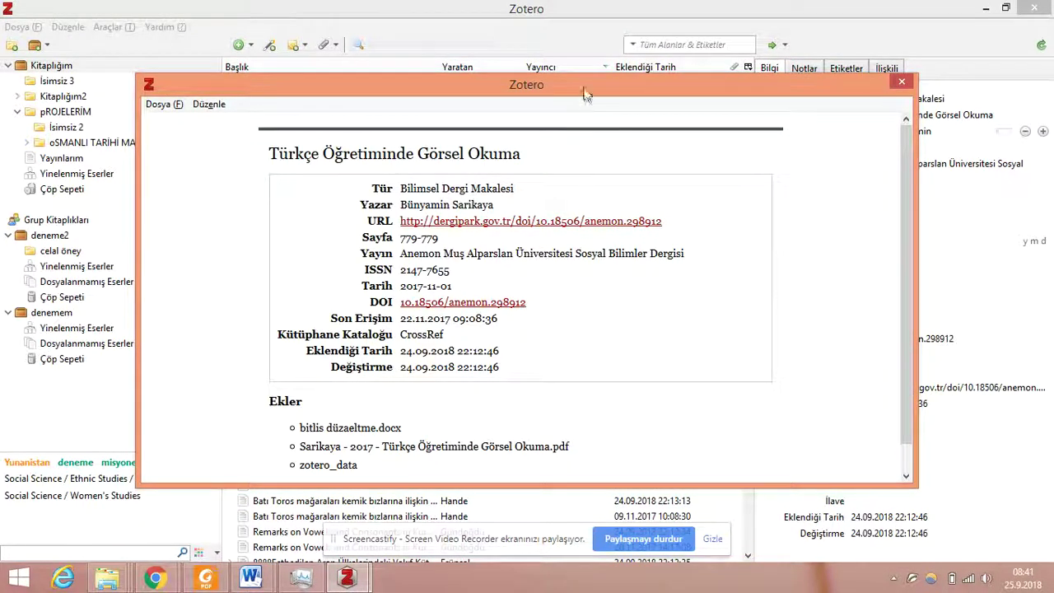
Move and enlarge the report window, review the article details and attachment list, and close the report.
drag(595, 94, 594, 45)
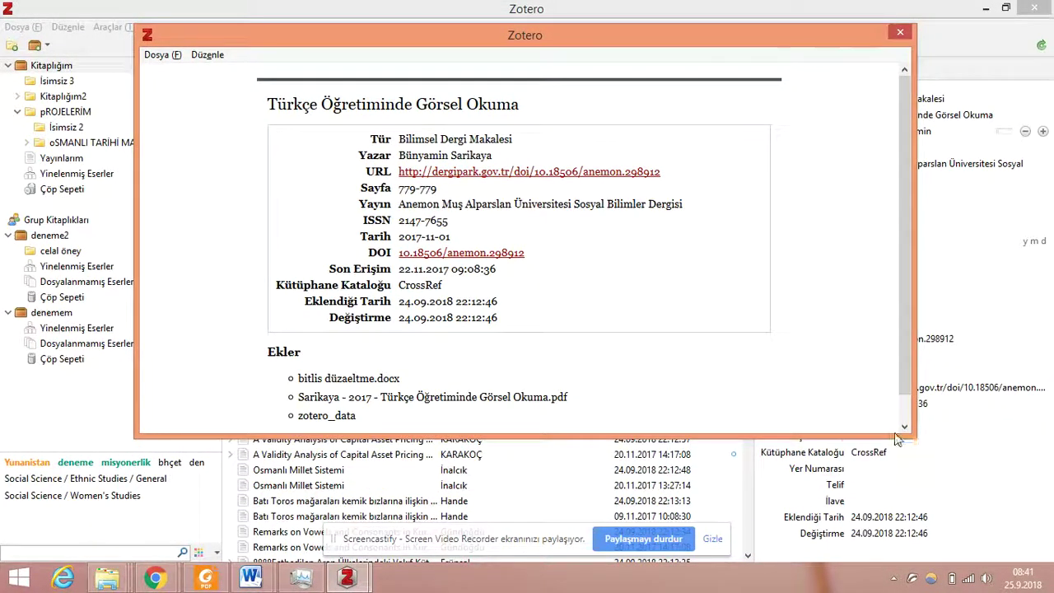
drag(894, 438, 893, 557)
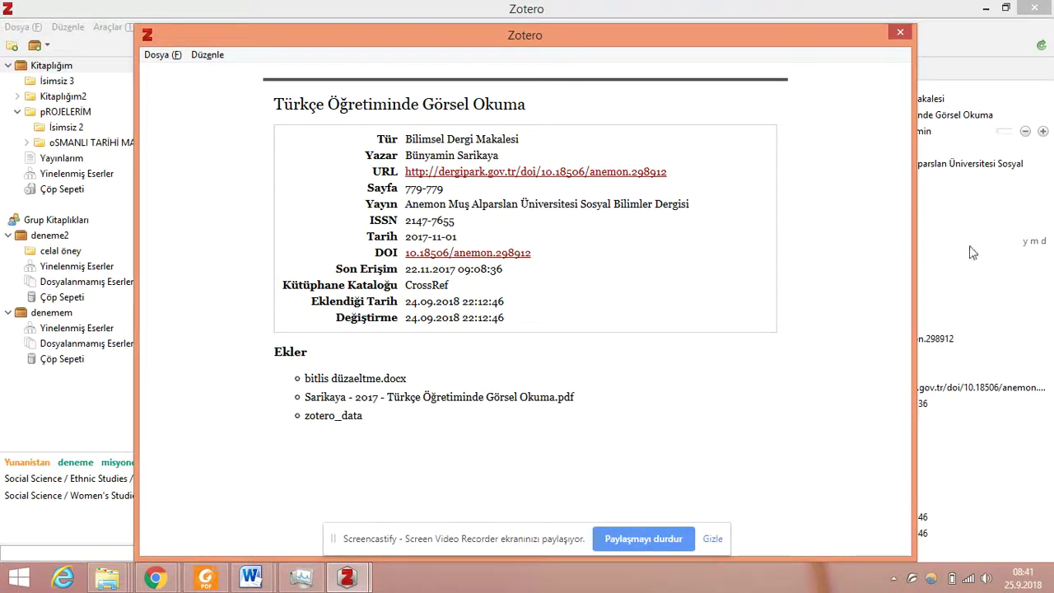
drag(303, 462, 335, 416)
click(327, 467)
click(907, 34)
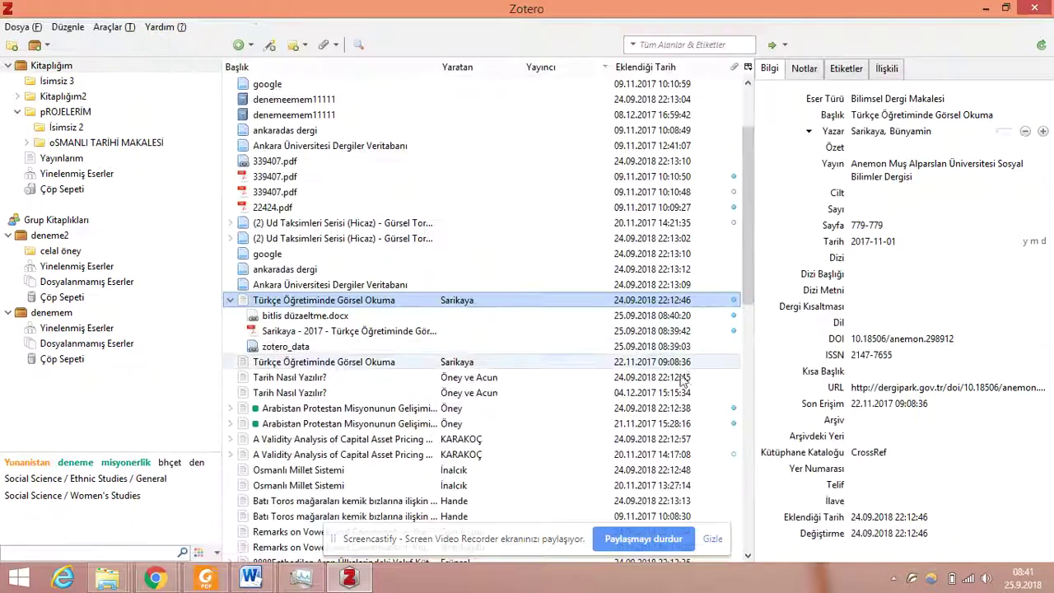
Add a note reading "deneme notu" to the "Türkçe Öğretiminde Görsel Okuma" article and format its text bold and italic.
click(816, 71)
click(827, 98)
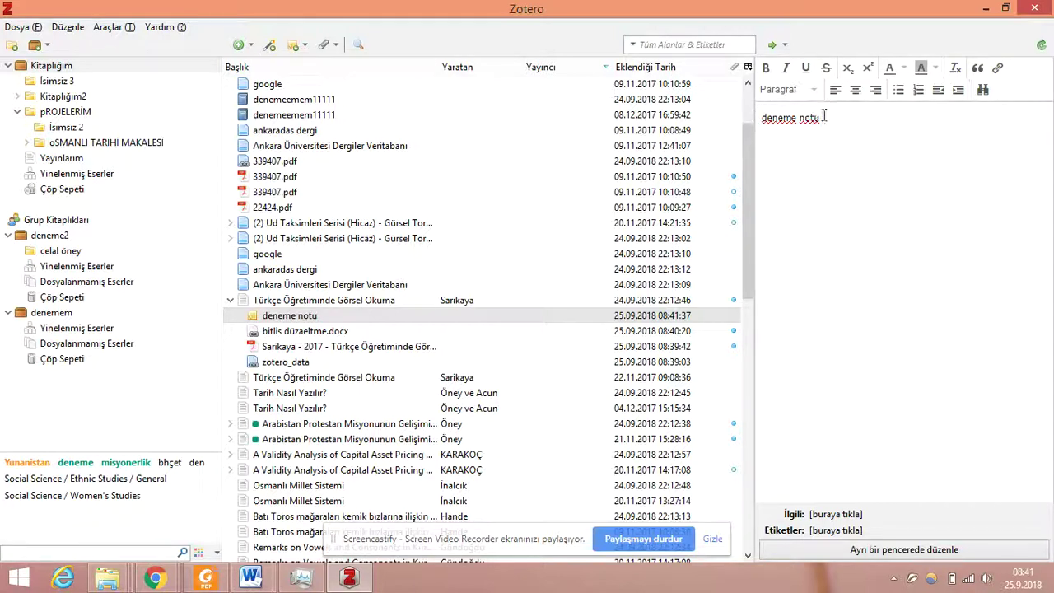
drag(823, 118, 736, 128)
click(766, 68)
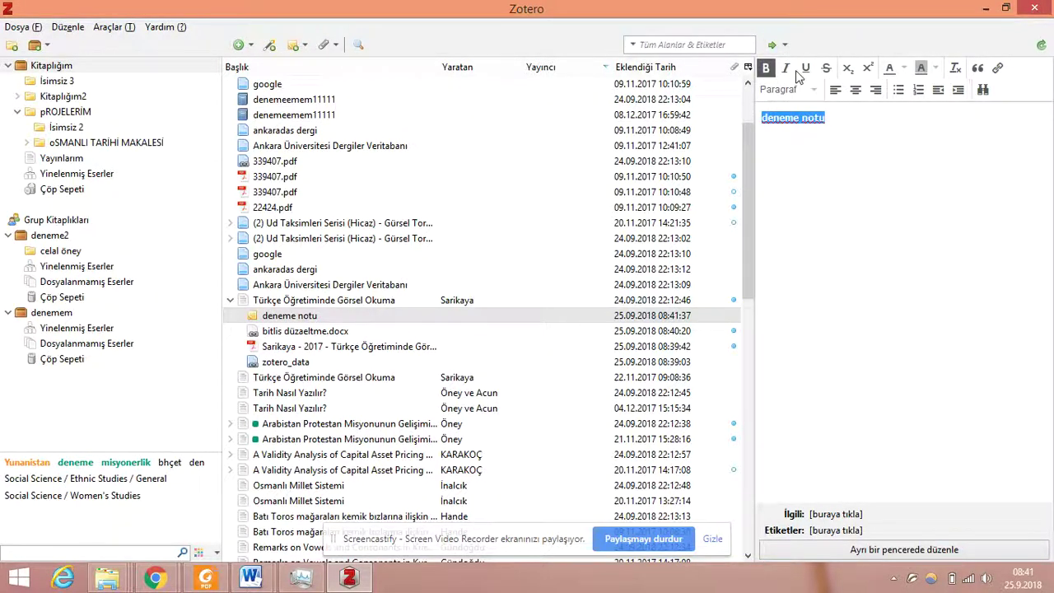
click(788, 69)
click(864, 120)
drag(864, 121, 754, 118)
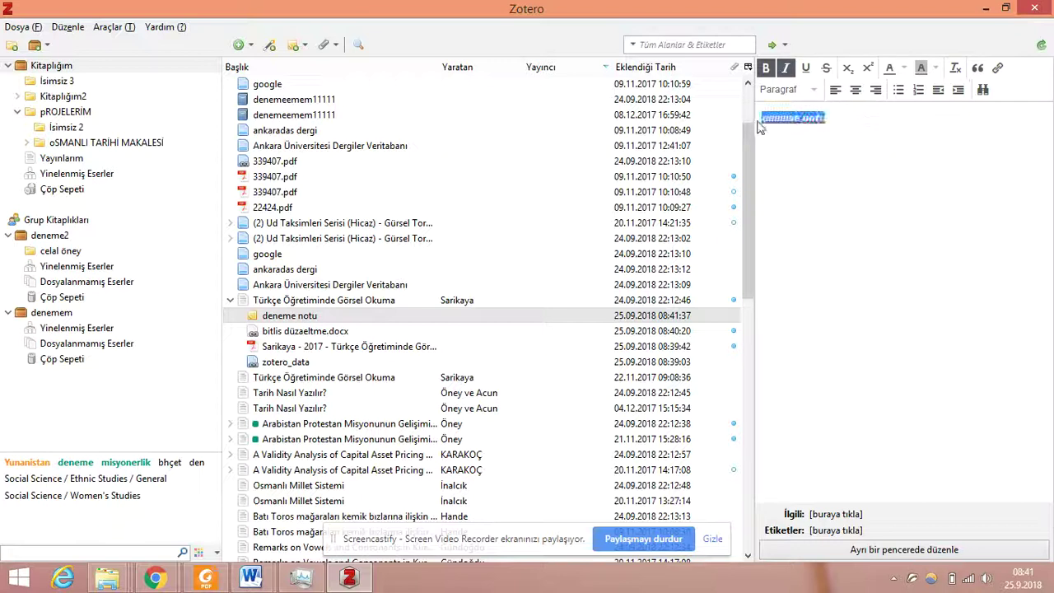